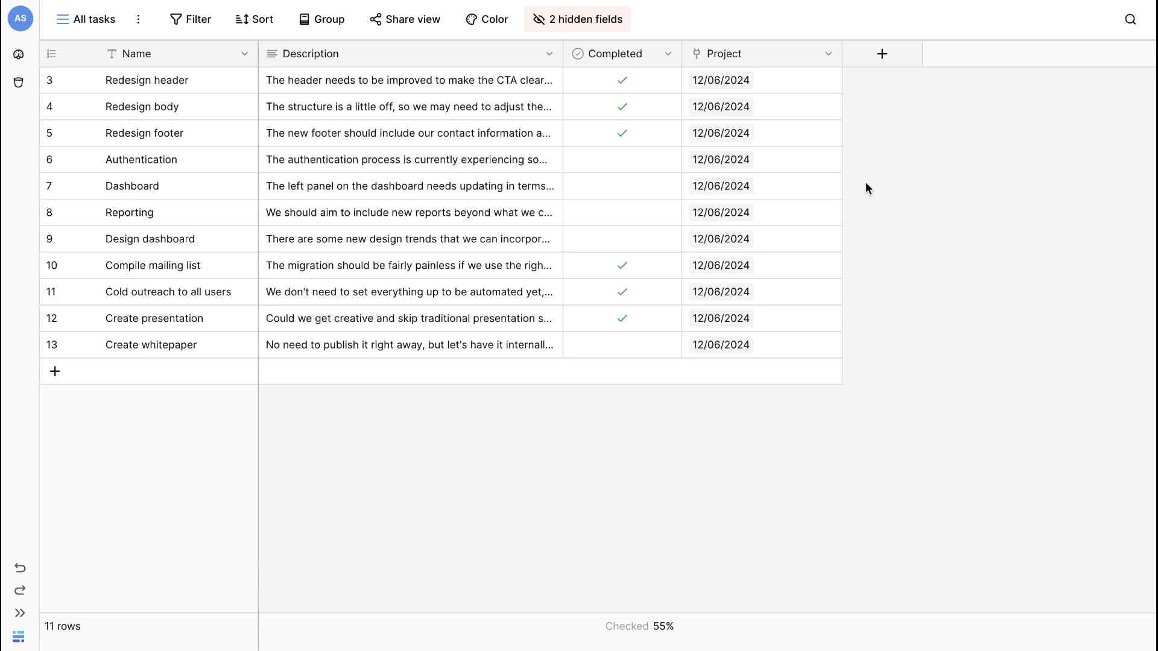
- Add a Start Date date field with US-format dates and 12-hour time included
left_click(881, 56)
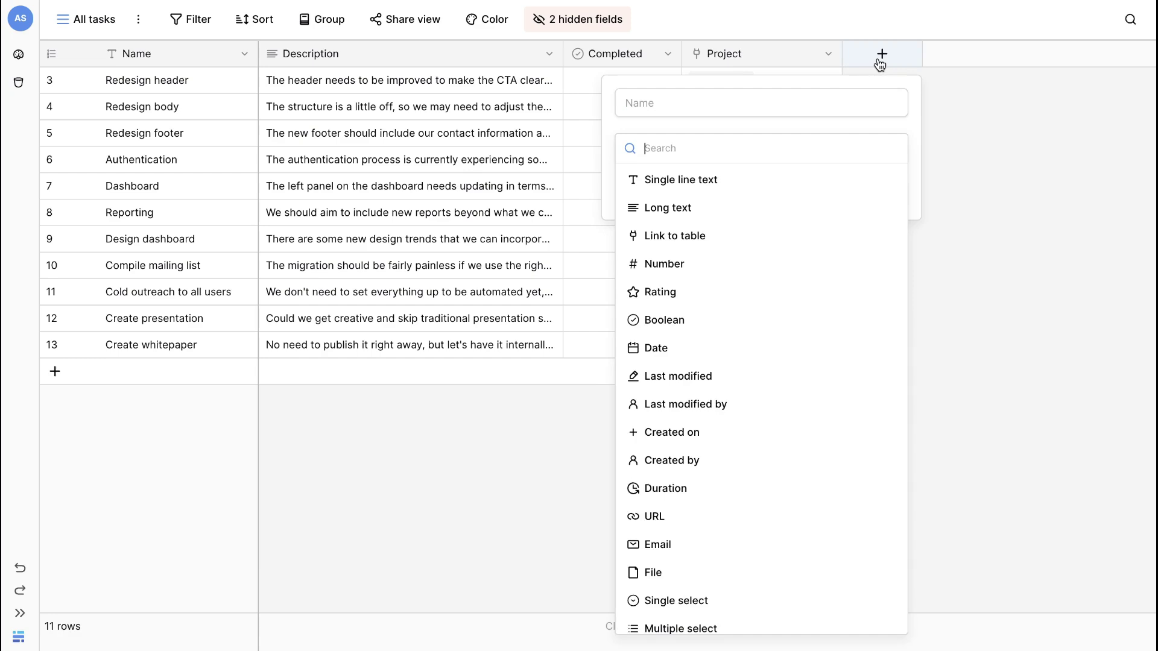
left_click(685, 352)
left_click(627, 101)
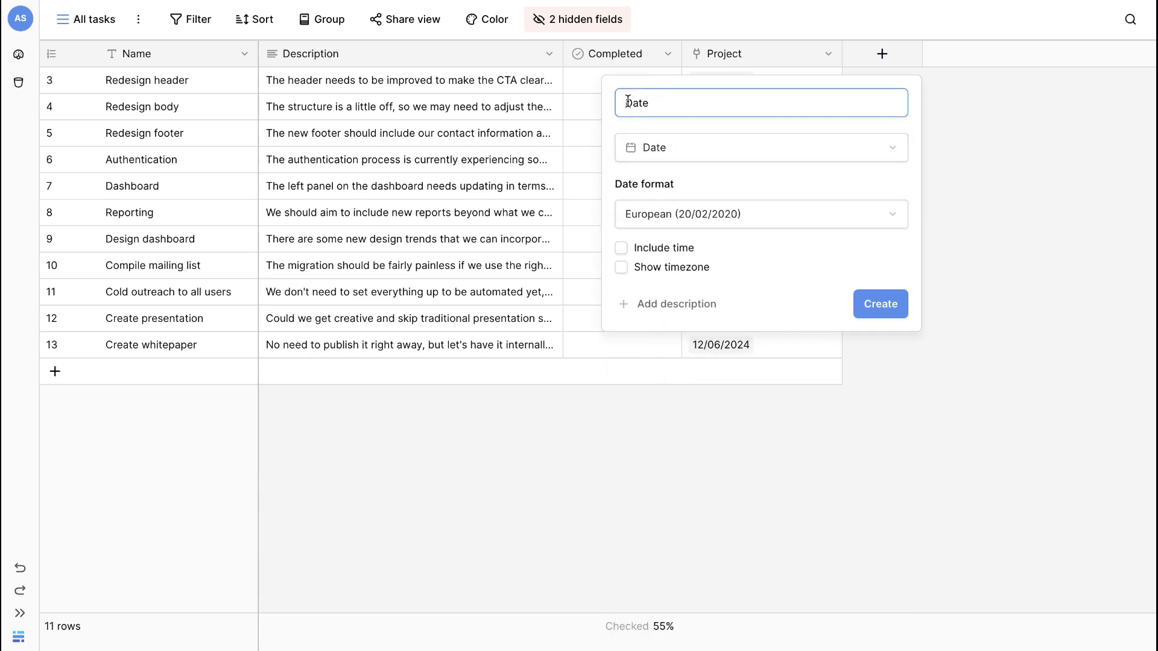
type("Start")
left_click(674, 214)
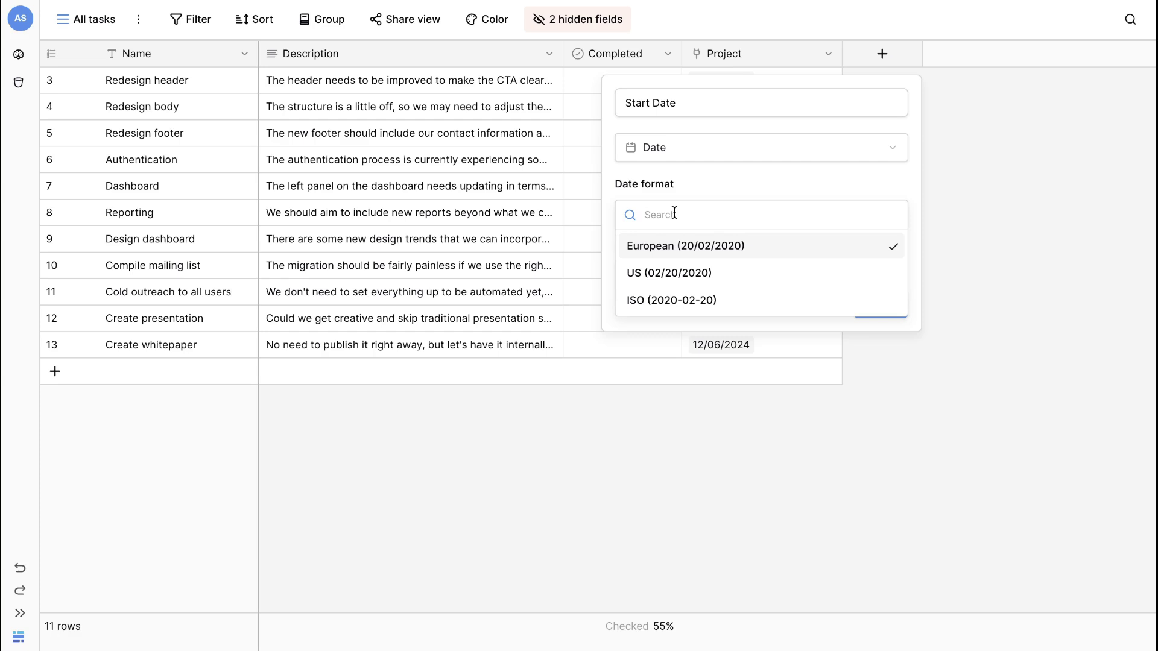
left_click(679, 273)
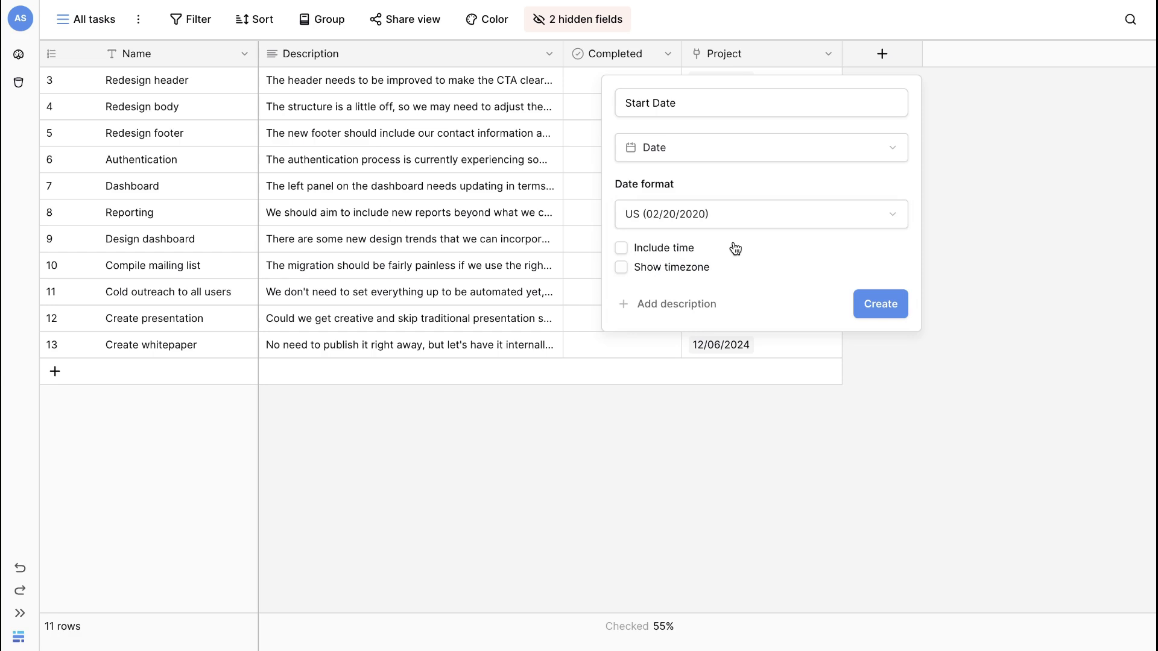
left_click(679, 249)
left_click(672, 304)
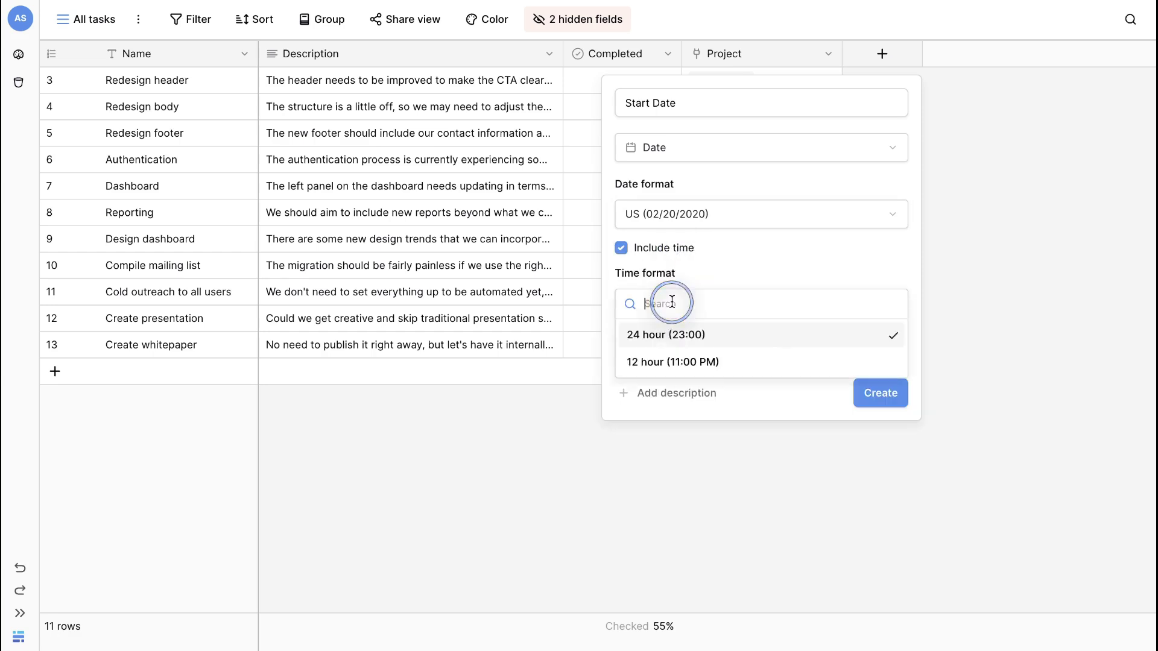
left_click(673, 366)
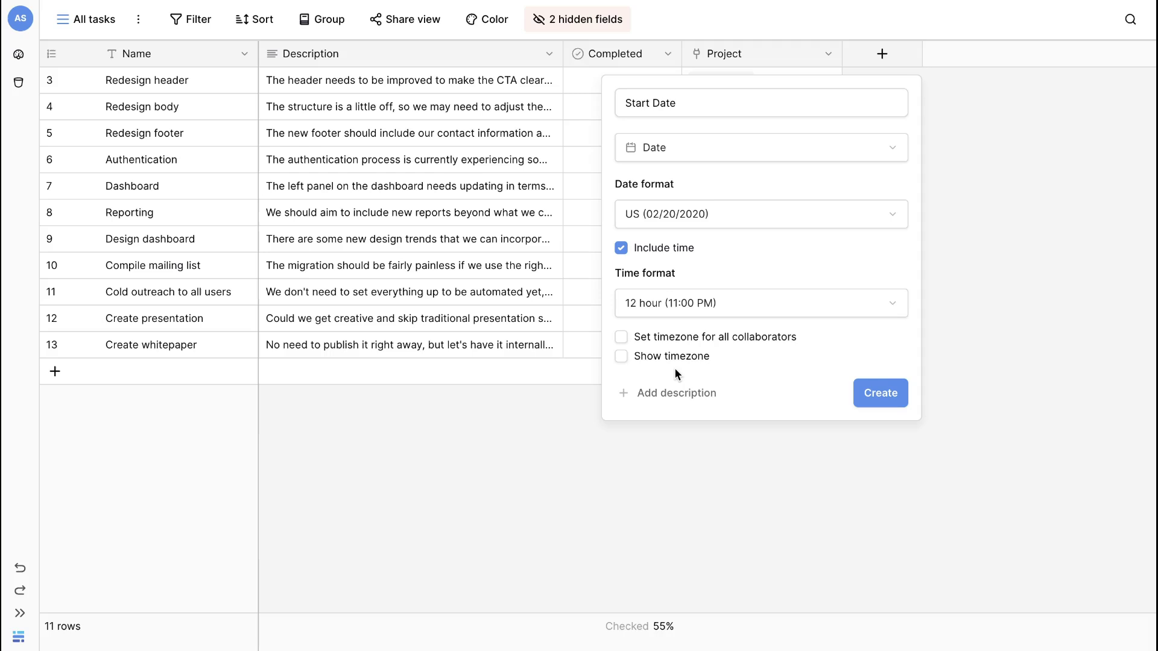
left_click(886, 392)
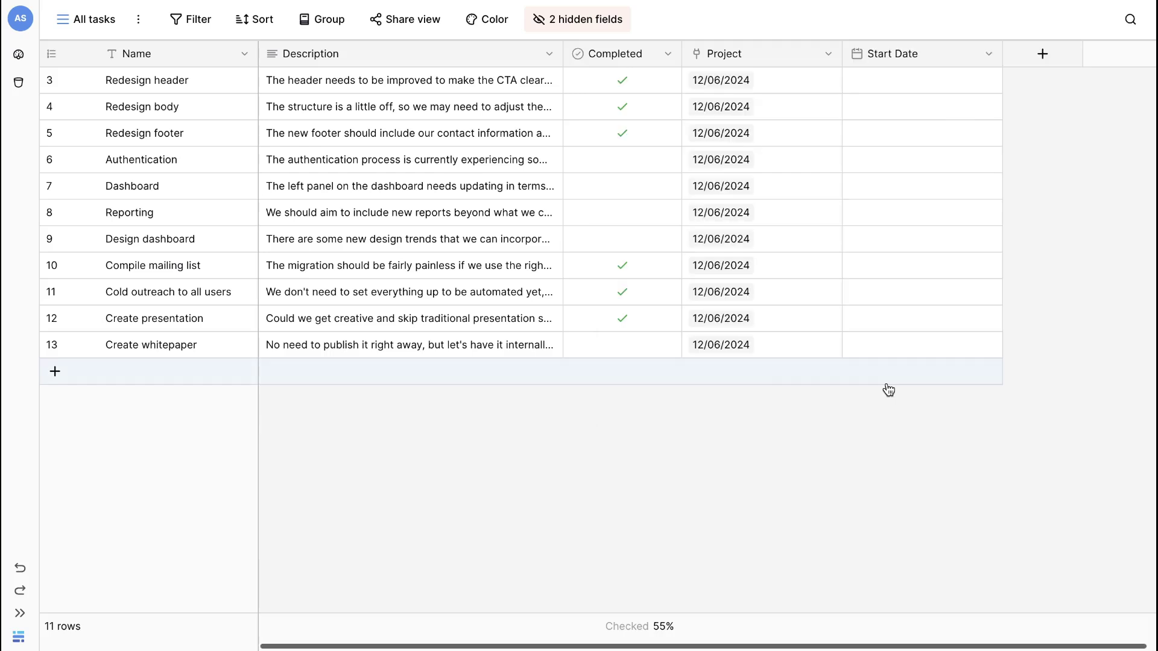
- Set the Redesign header start date to June 20, 2024 at 02:00 AM
left_click(877, 82)
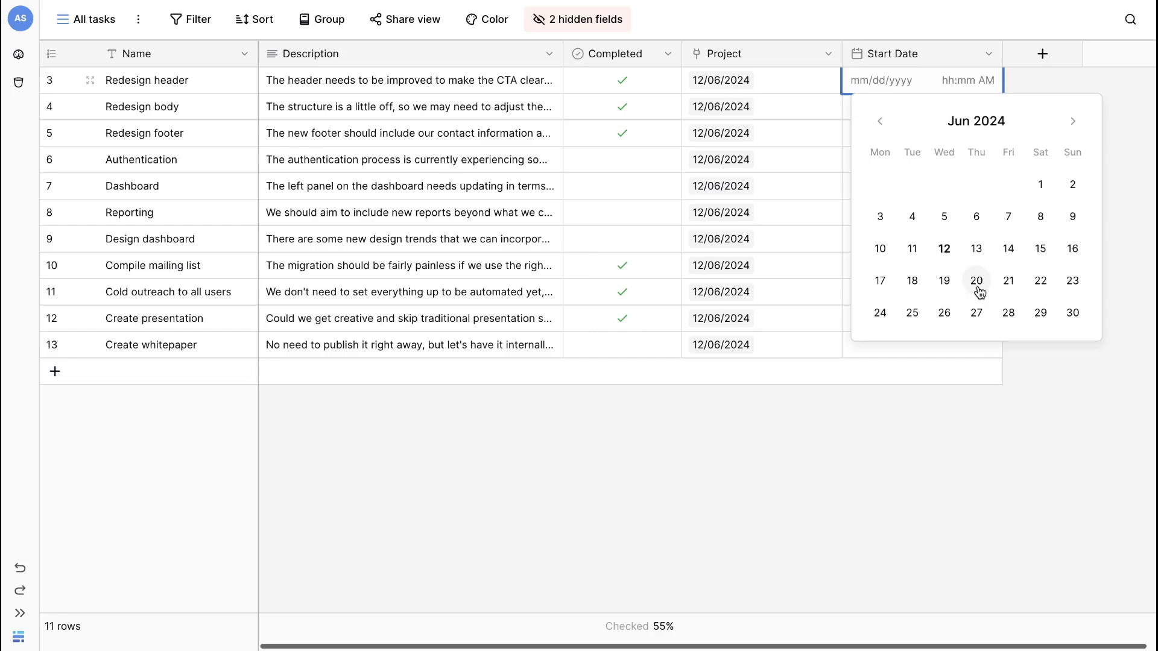
left_click(977, 282)
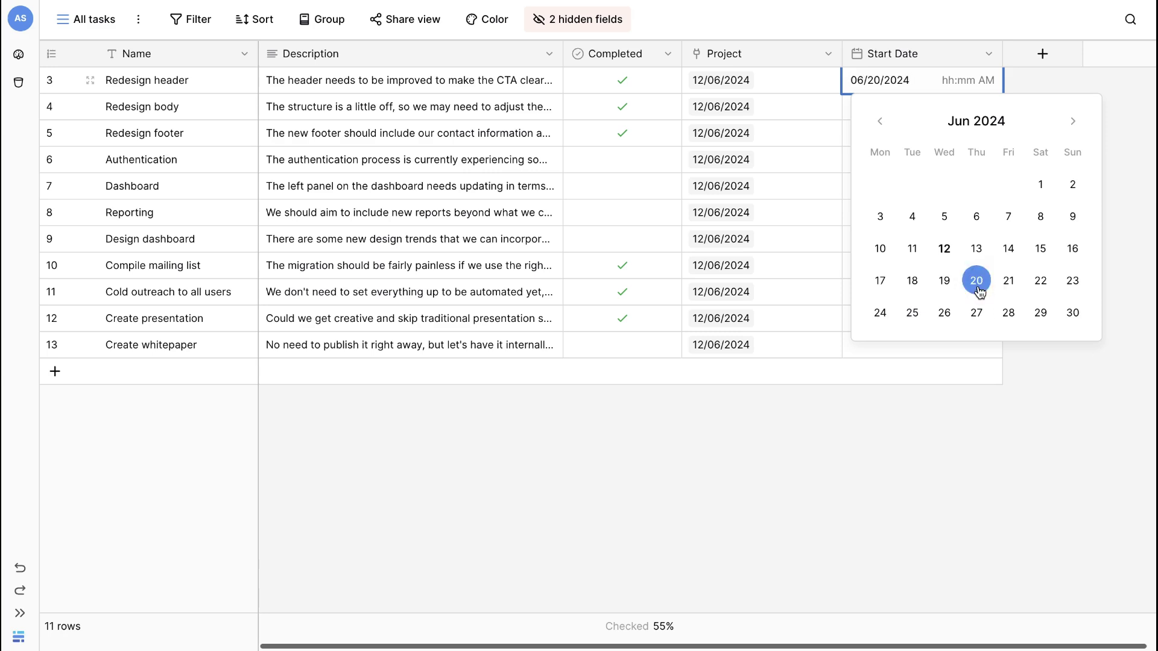
left_click(945, 79)
left_click(980, 232)
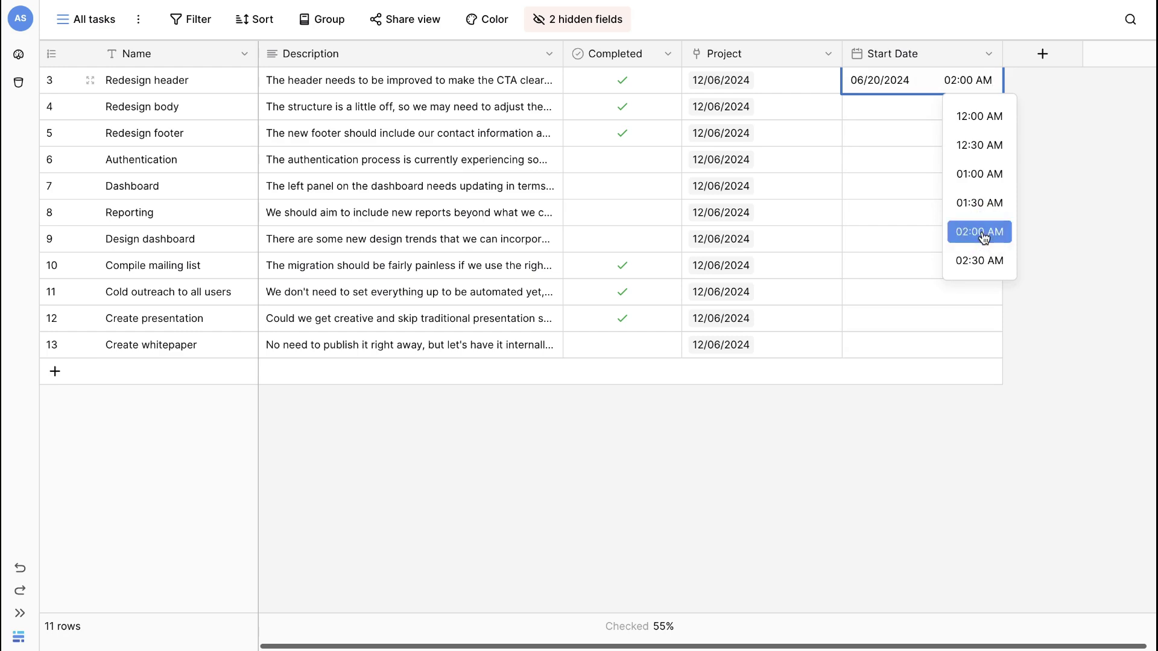
scroll(1016, 61, "right", 2)
- Create a Duration formula field: date_diff('dd', Start Date, End Date)
left_click(1046, 52)
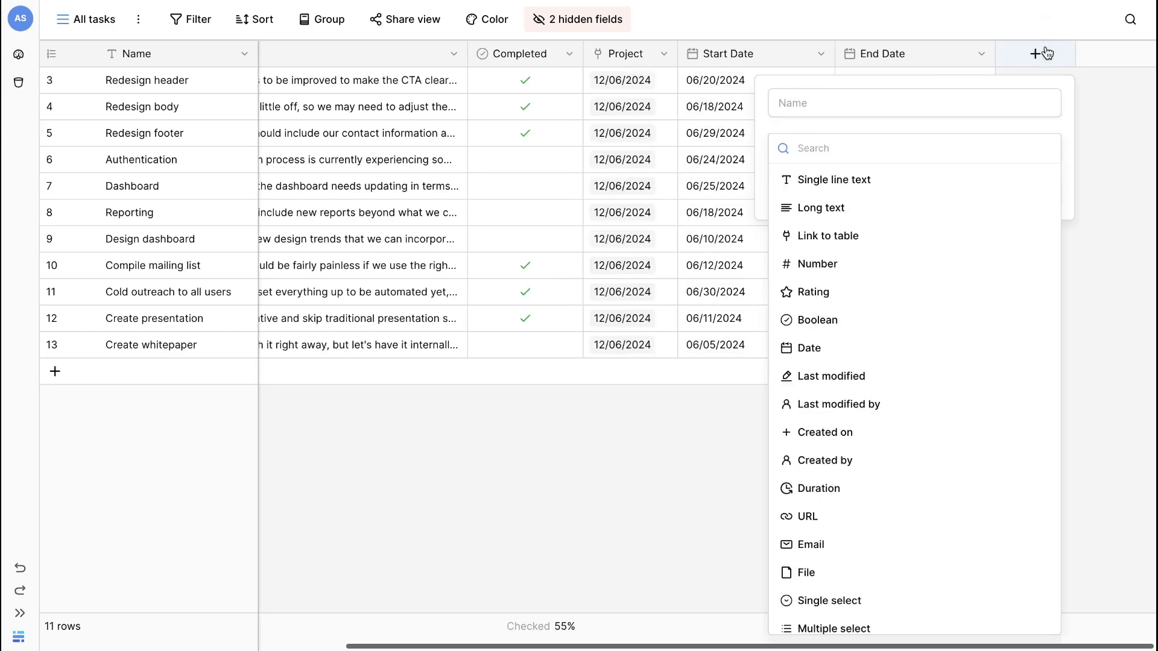
type("for")
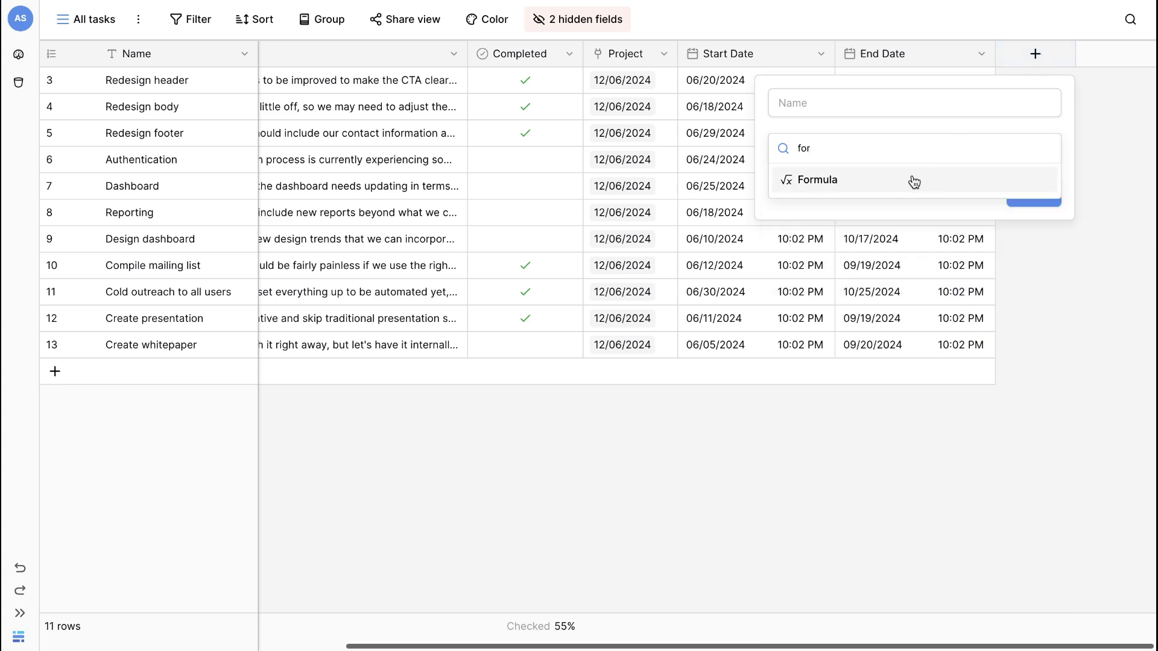
left_click(912, 179)
left_click(900, 215)
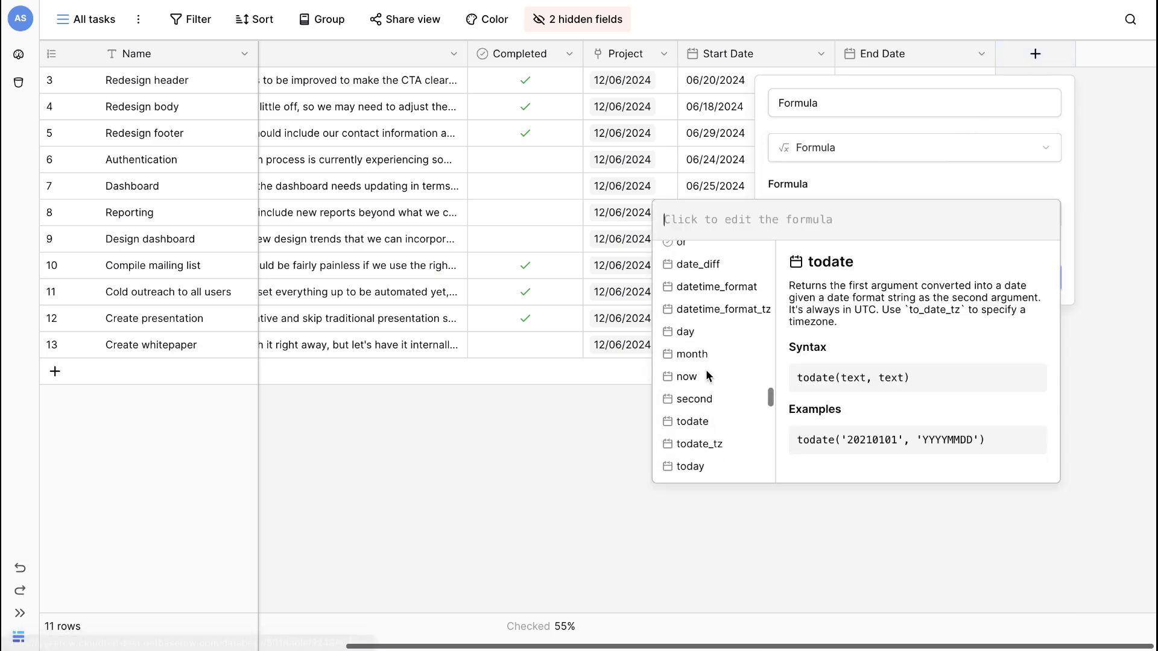
scroll(706, 369, "down", 2)
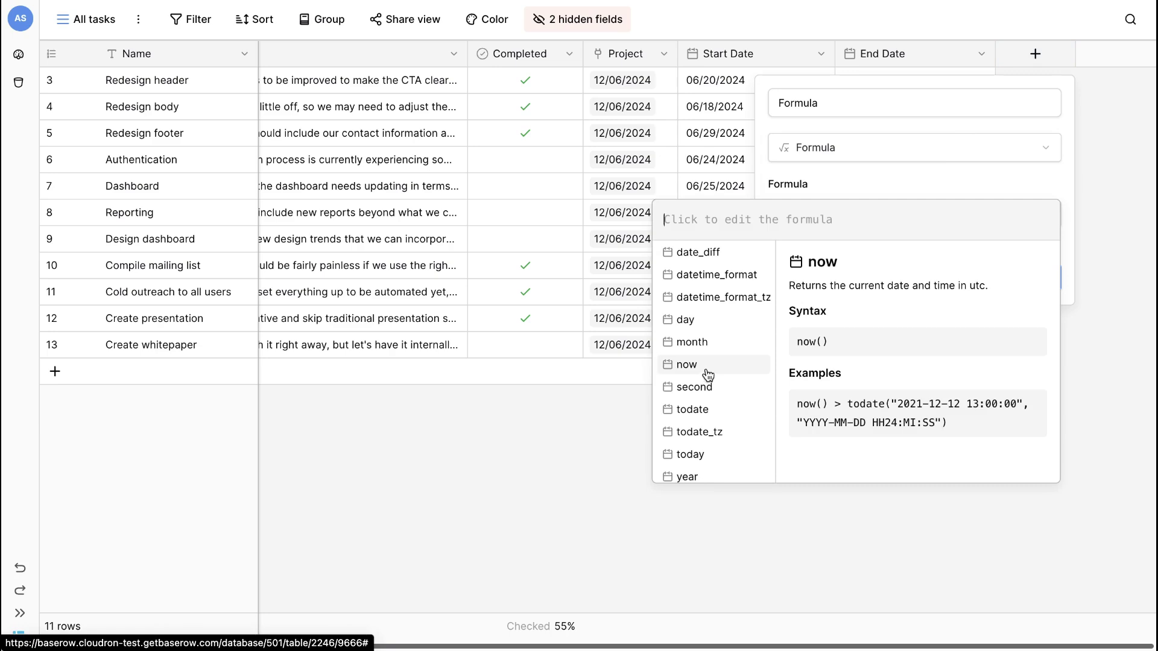
double_click(796, 103)
type("Du")
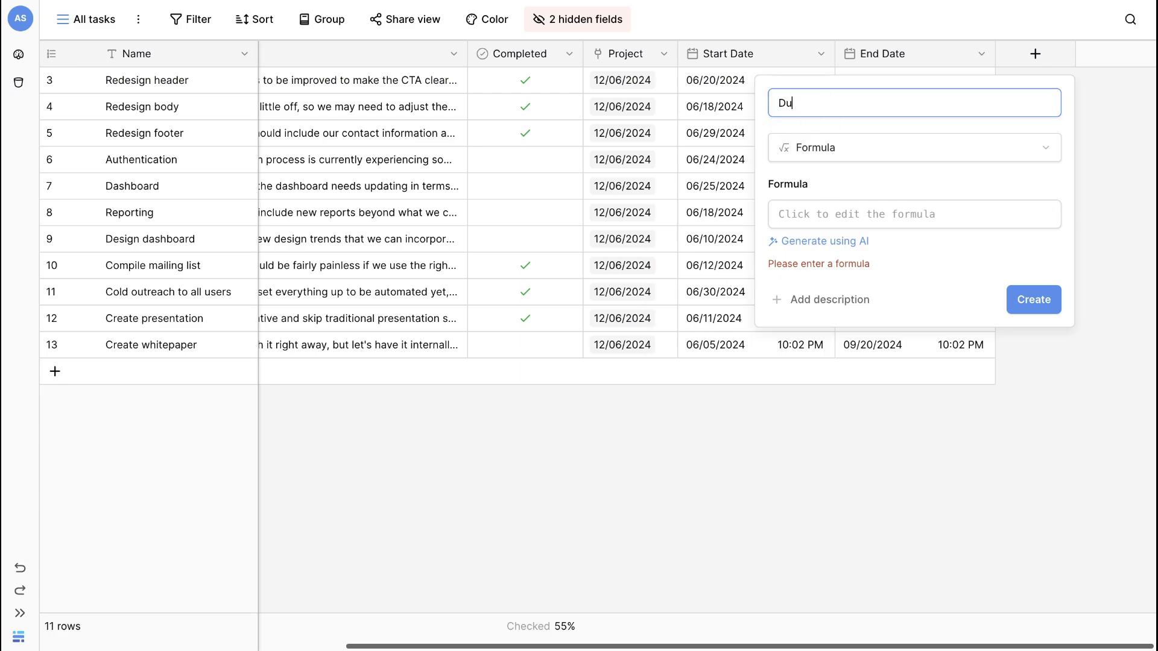
type("ration")
left_click(915, 214)
type("da")
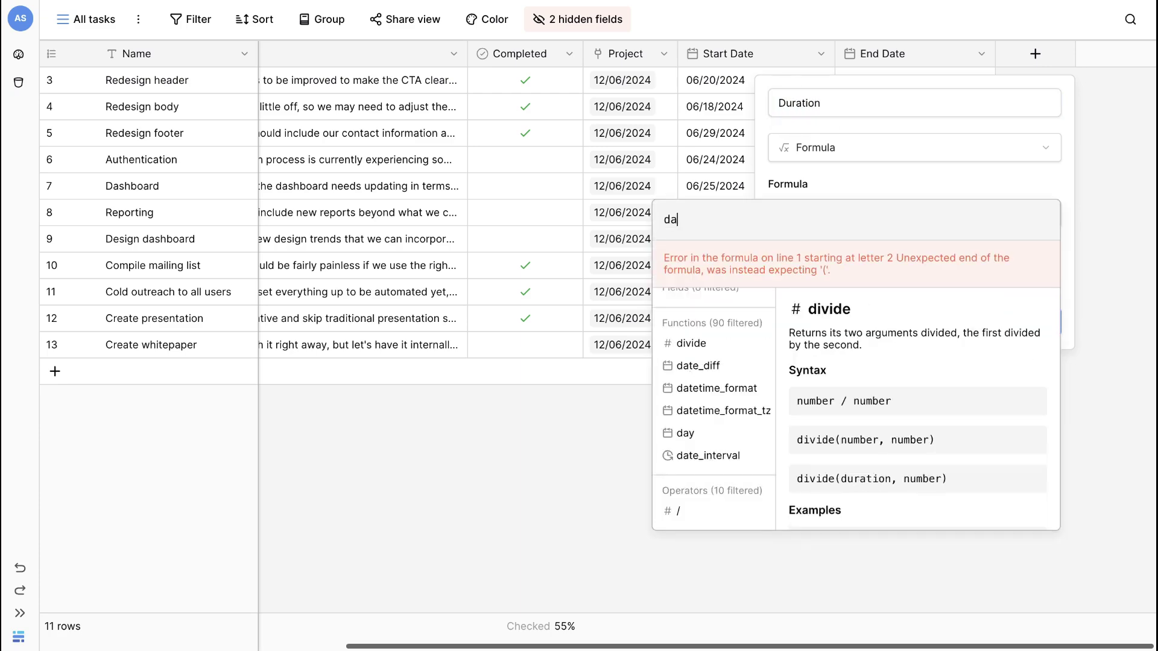
type("te")
left_click(738, 362)
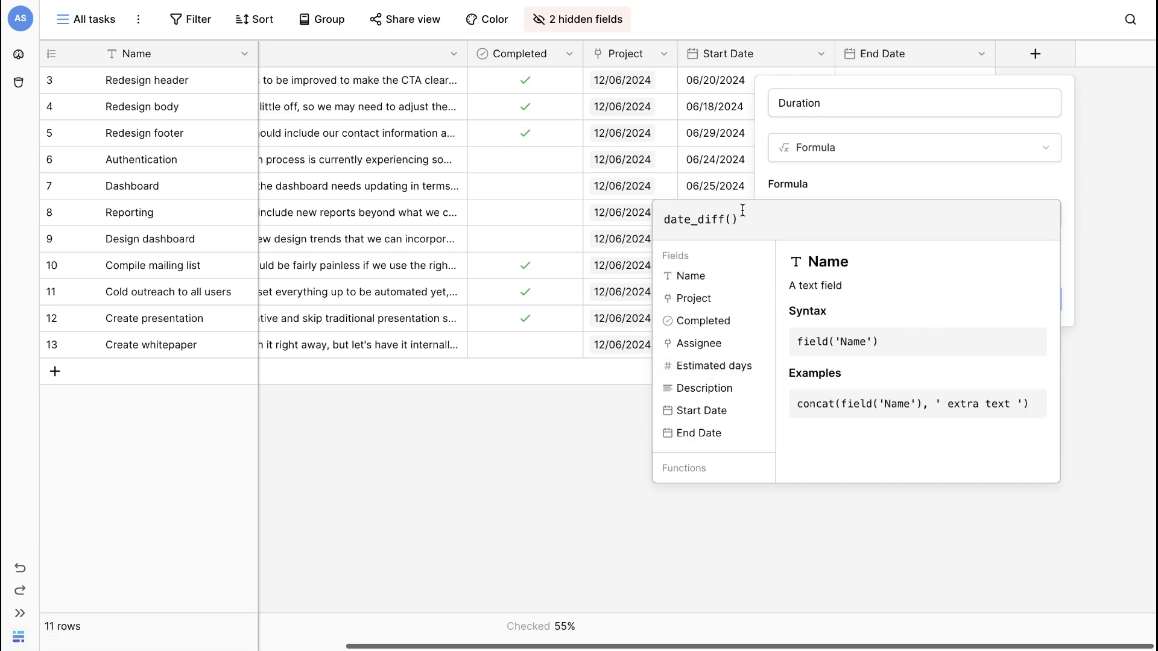
type("'dd")
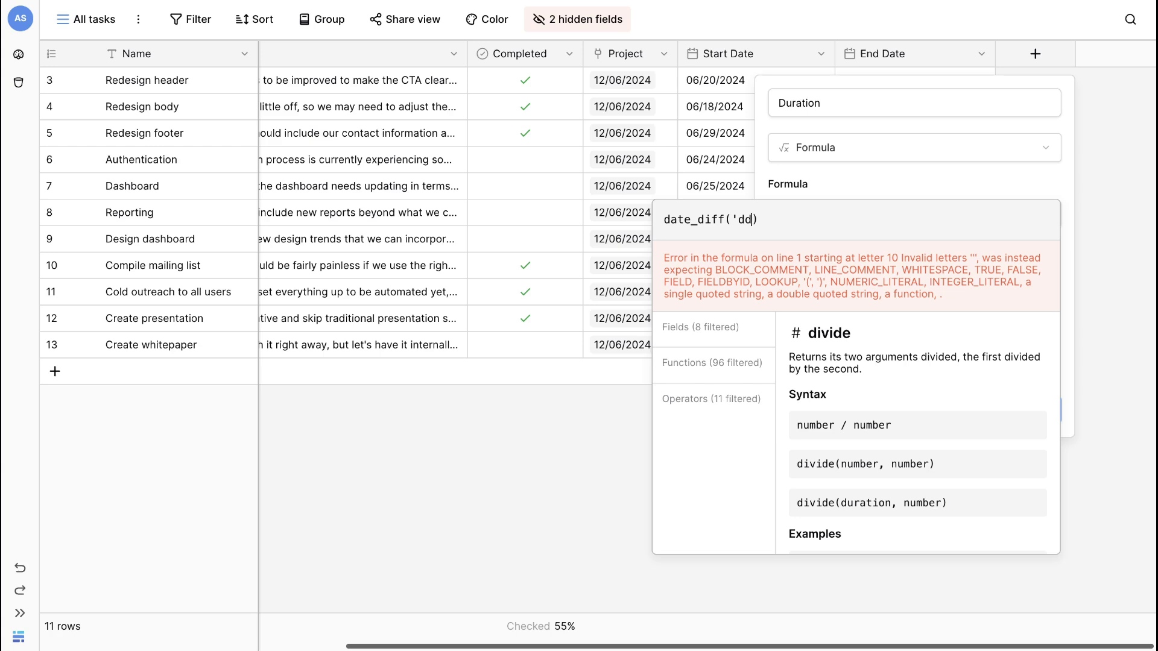
type("',")
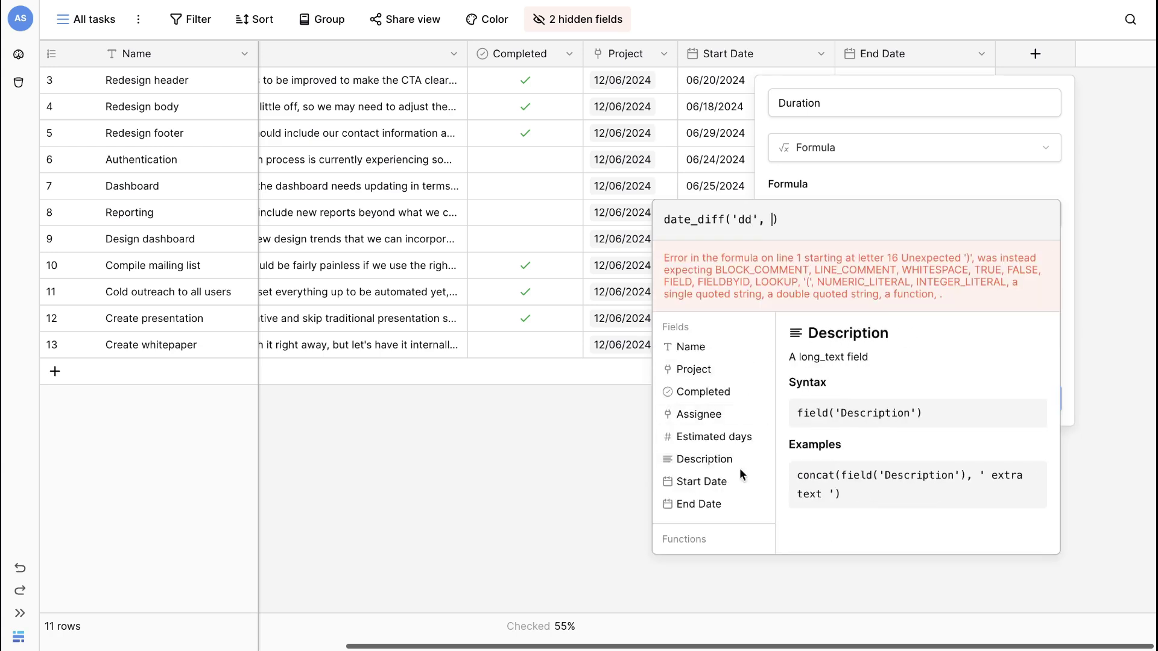
left_click(722, 483)
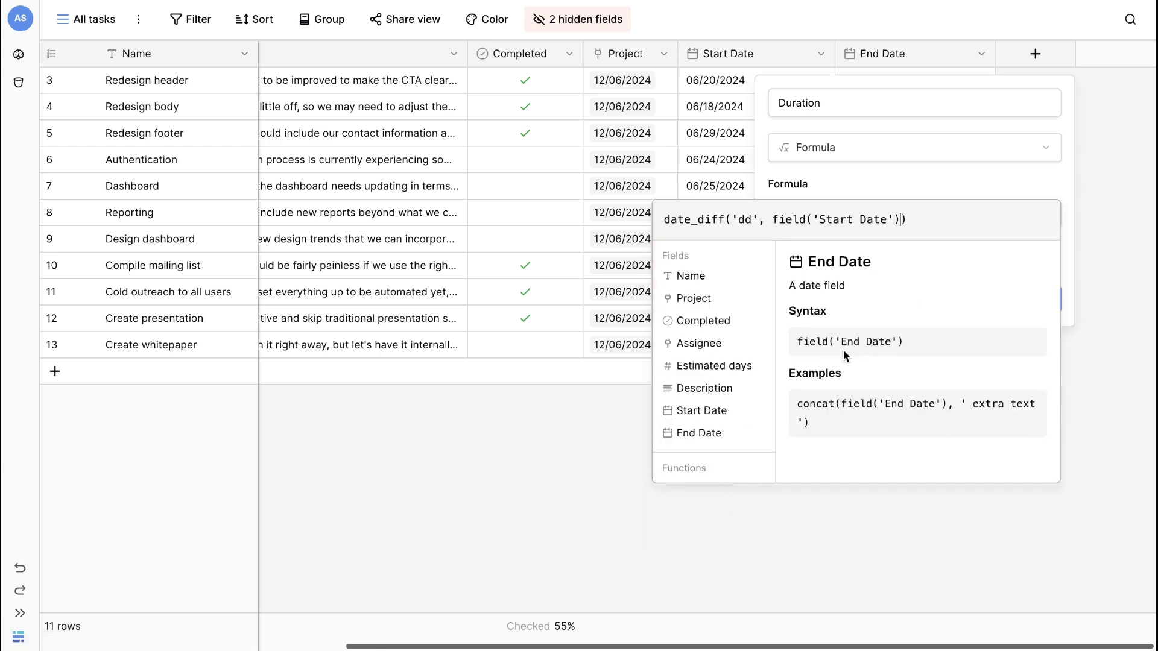
type(",")
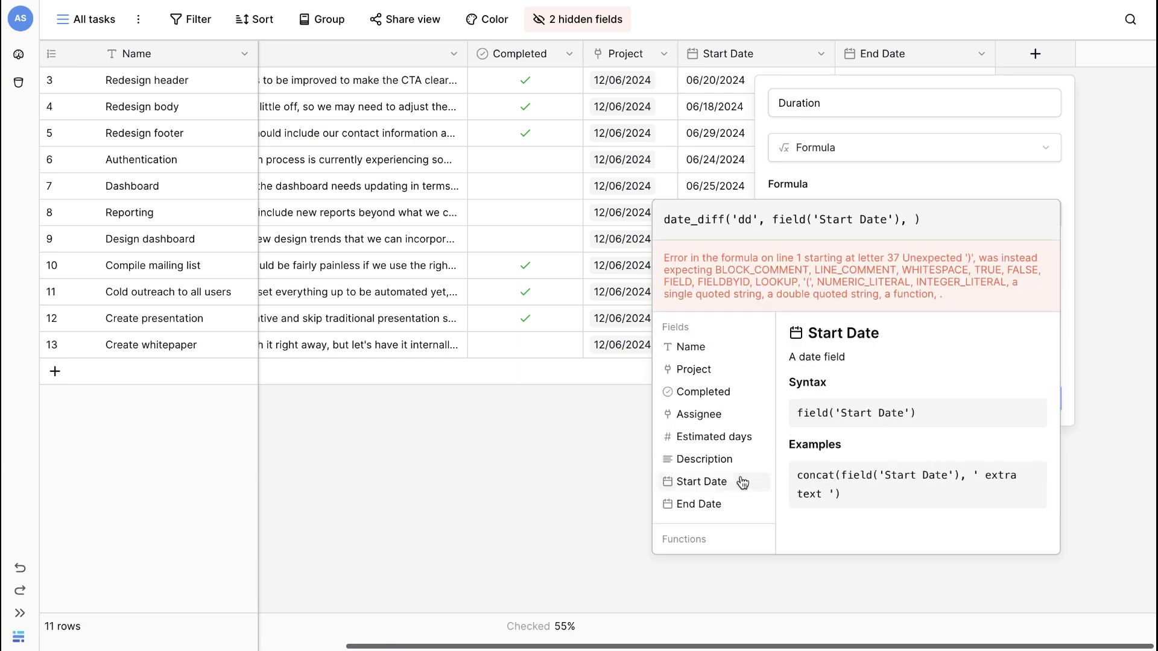
left_click(719, 501)
type(")")
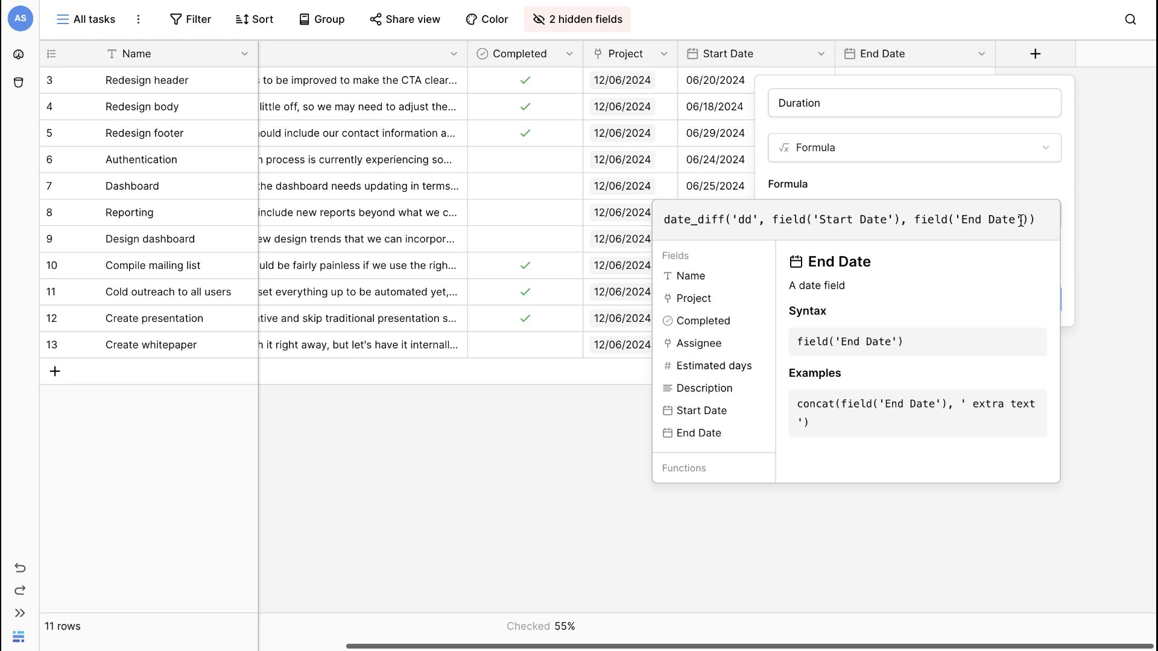
key("Return")
left_click(1040, 304)
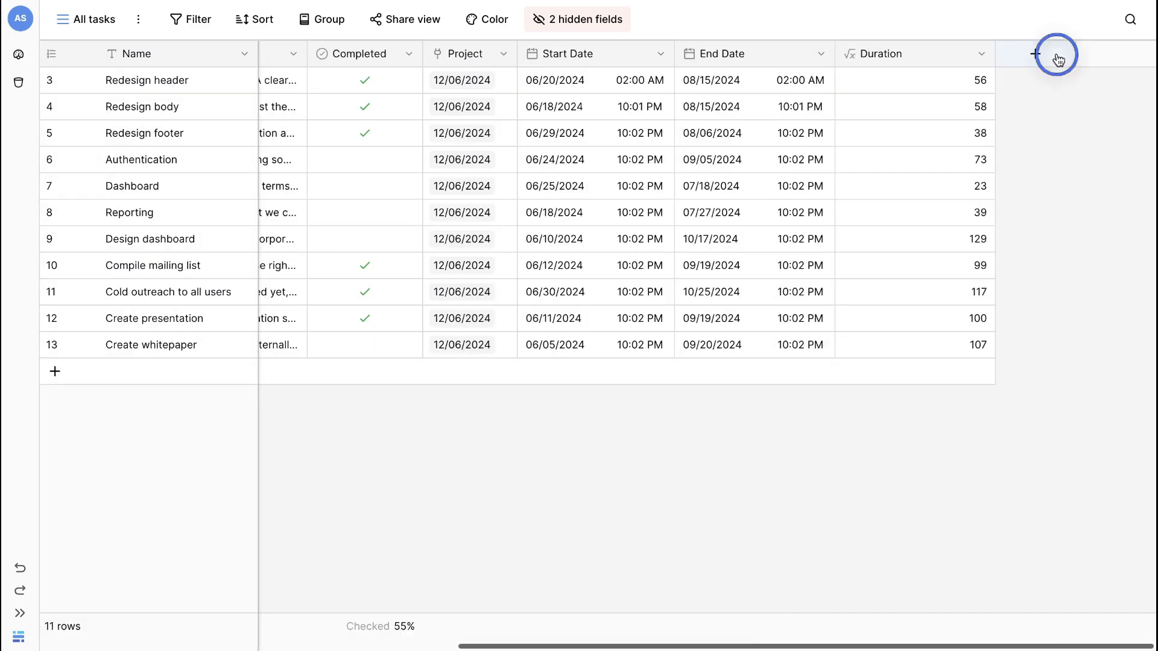
- Create a Days until formula field: date_diff('day', Start Date, today())
left_click(1058, 59)
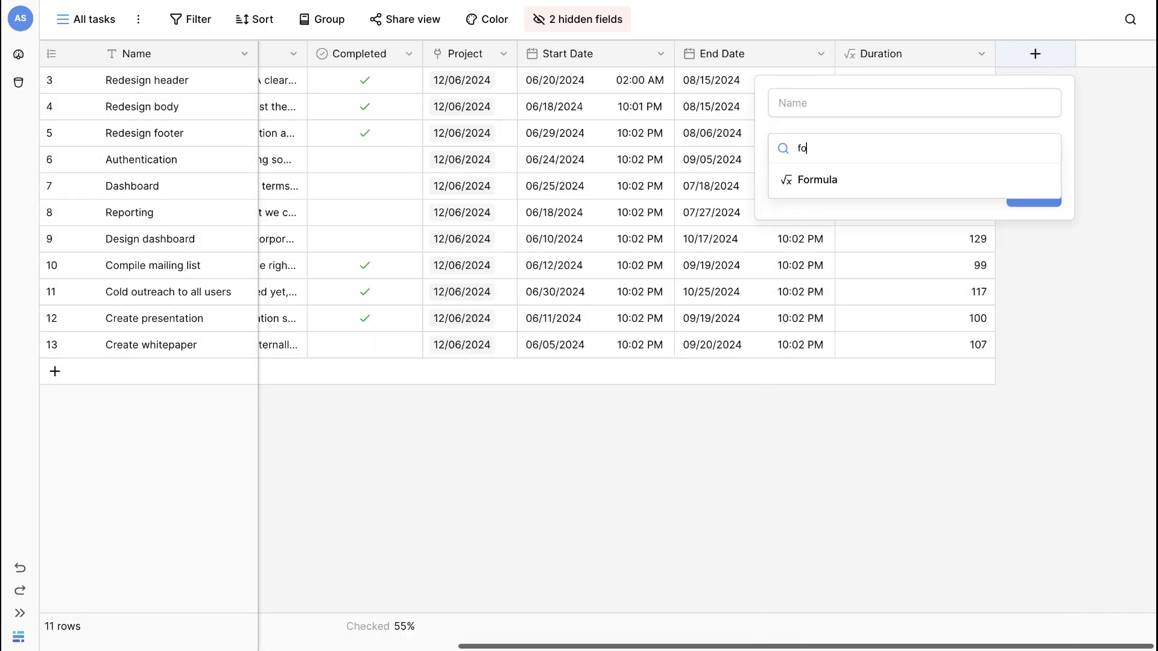
type("for")
left_click(929, 181)
double_click(801, 104)
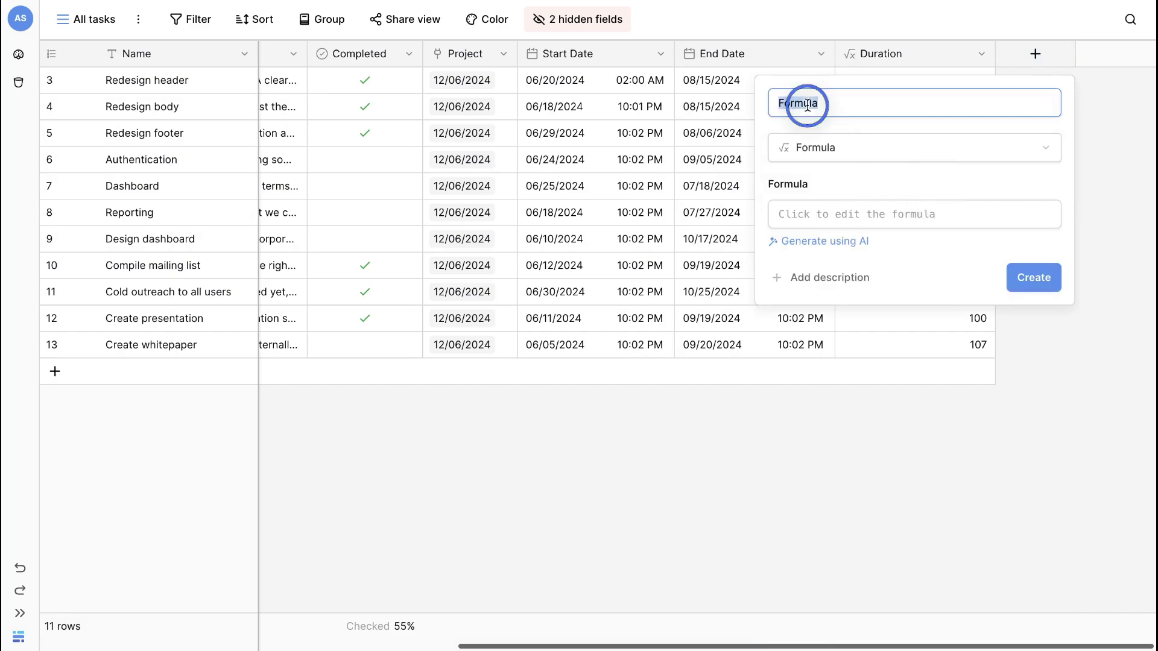
type("Days unt")
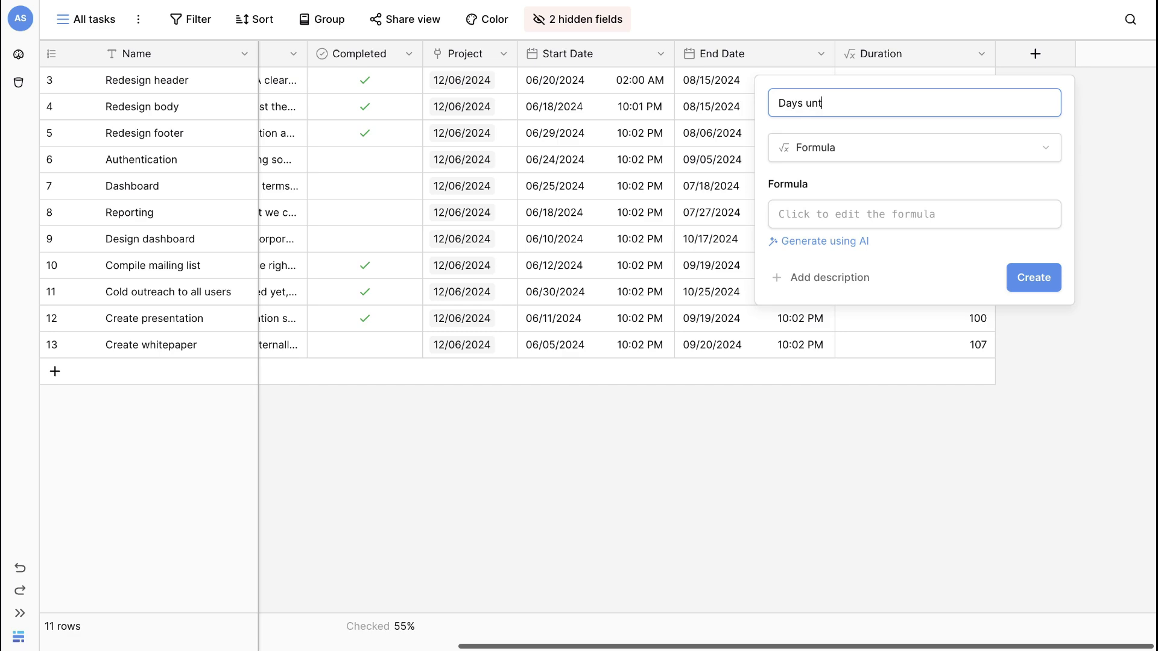
type("il")
left_click(834, 209)
type("dat")
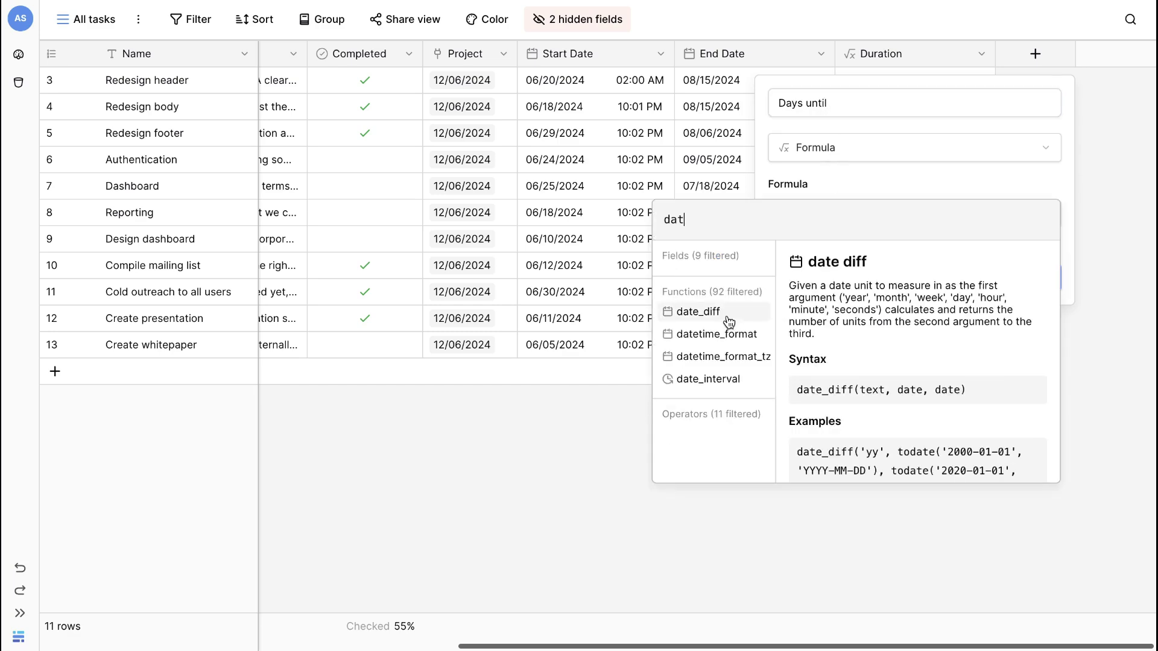
left_click(715, 311)
type("'day'")
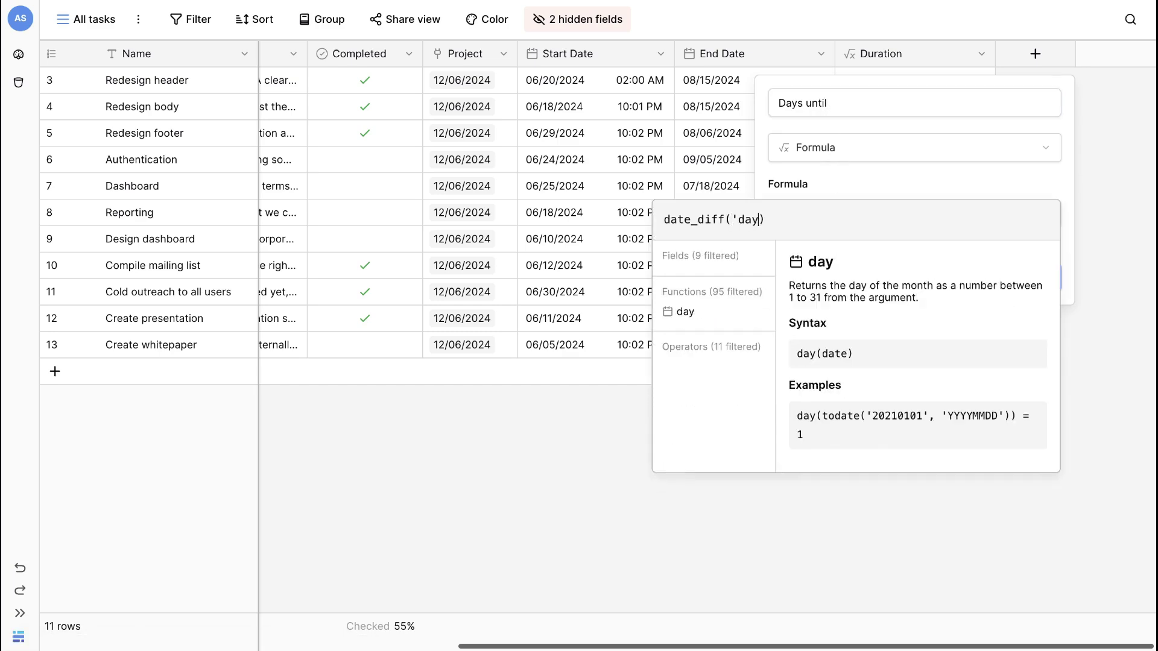
type(",")
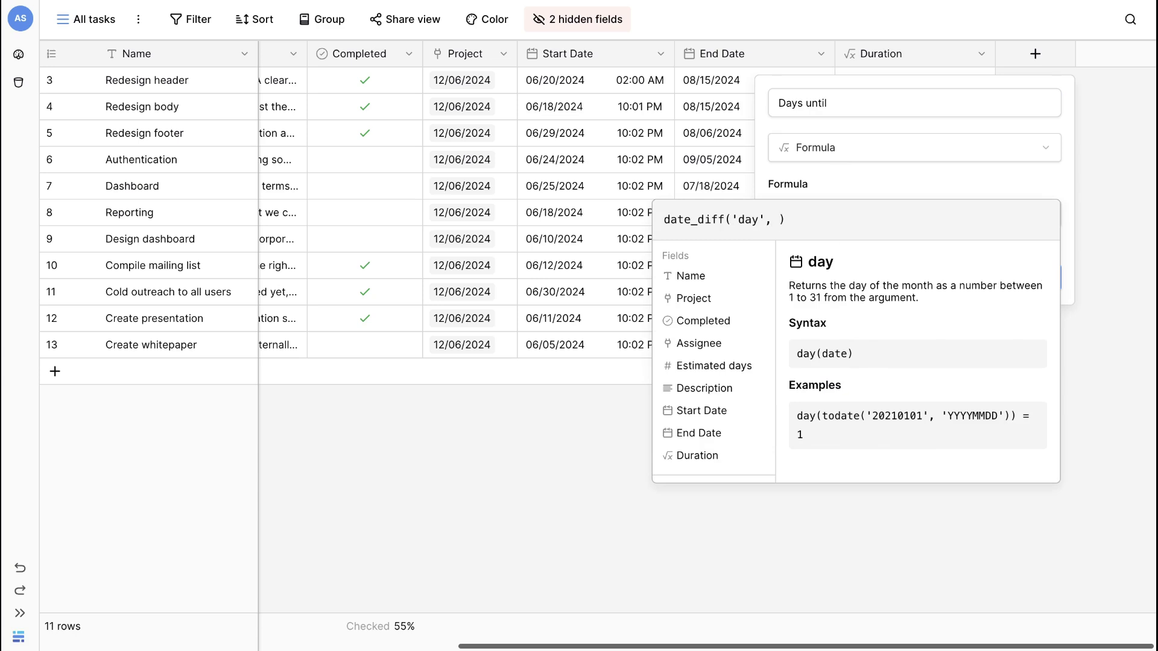
left_click(715, 410)
type(", toda")
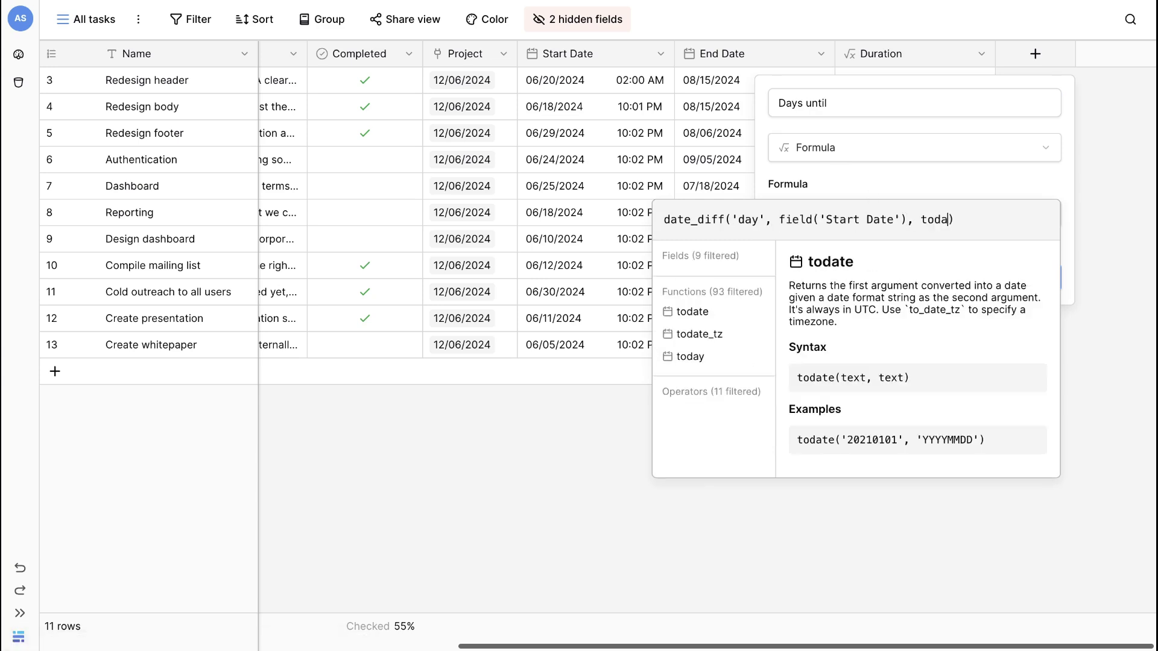
left_click(703, 357)
left_click(947, 247)
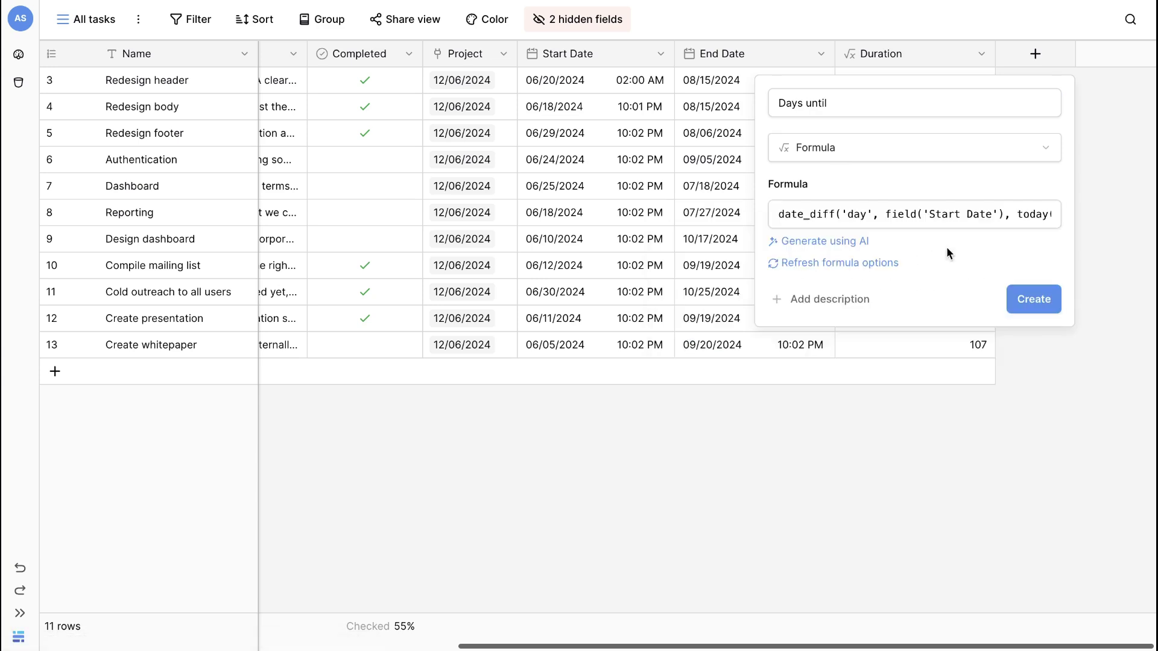
left_click(1038, 299)
- Create a Review Date formula field: date_interval('7 days') + End Date
left_click(1057, 63)
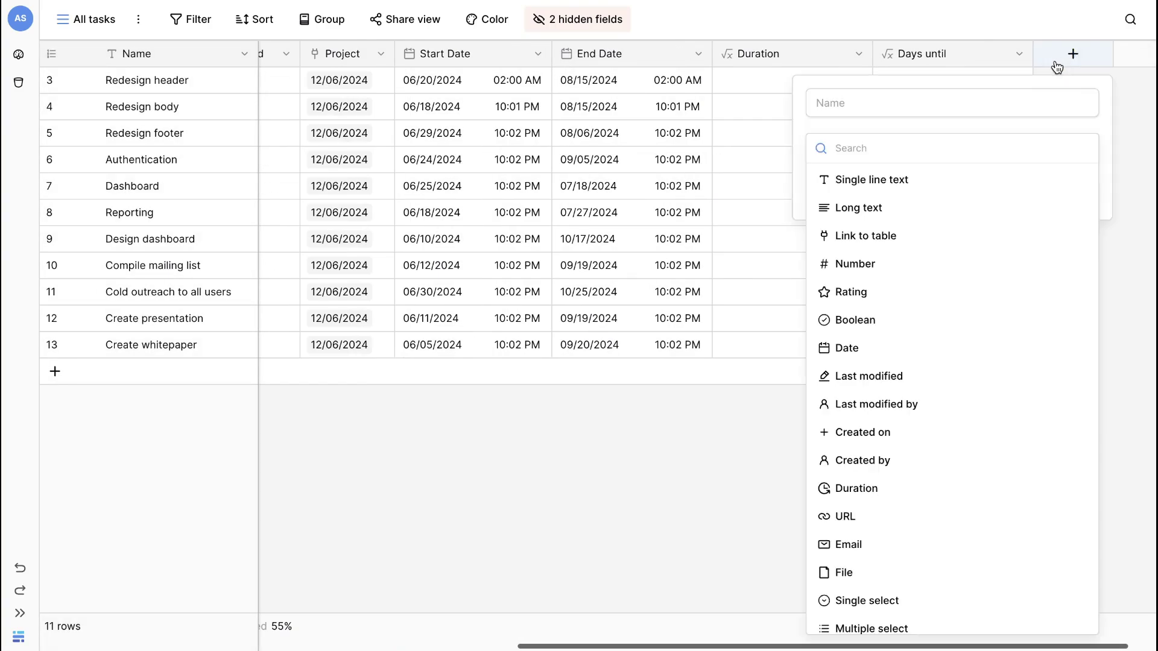
type("for")
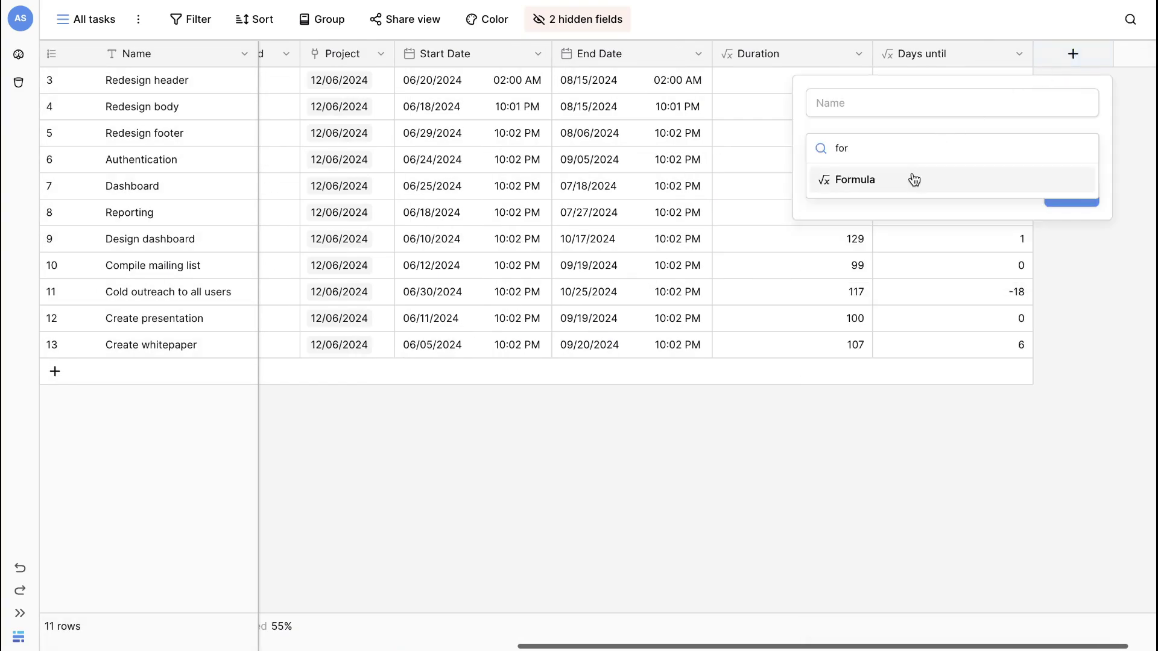
left_click(912, 181)
left_click(913, 102)
type("Review Date")
left_click(882, 217)
type("date_interval(")
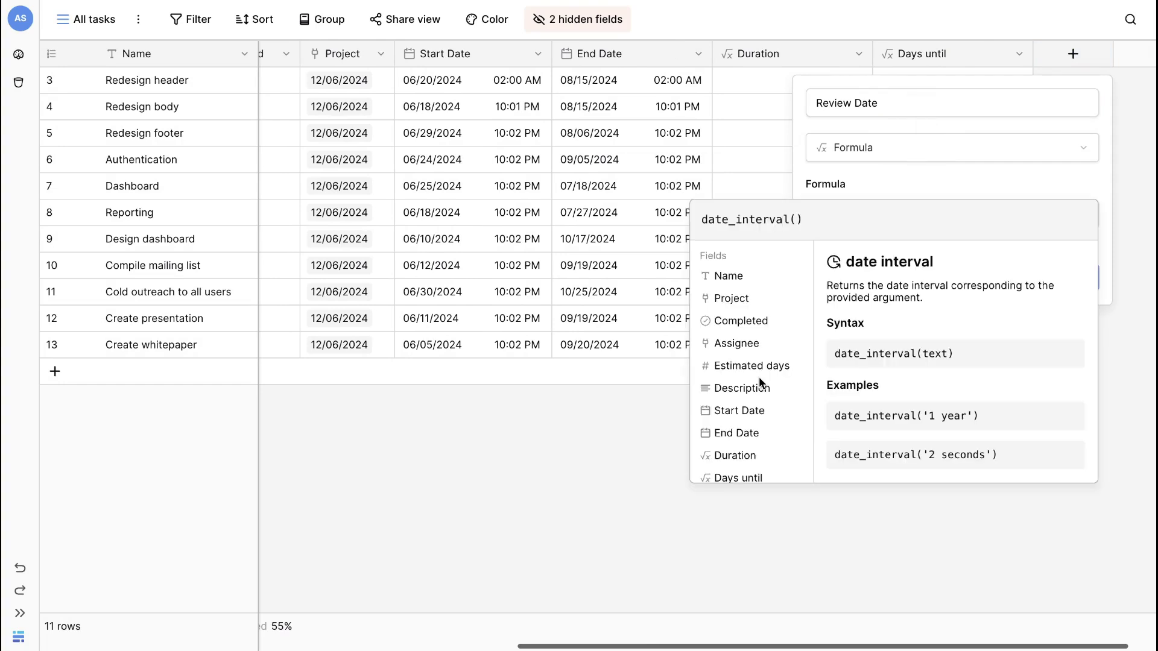
type("'7 days")
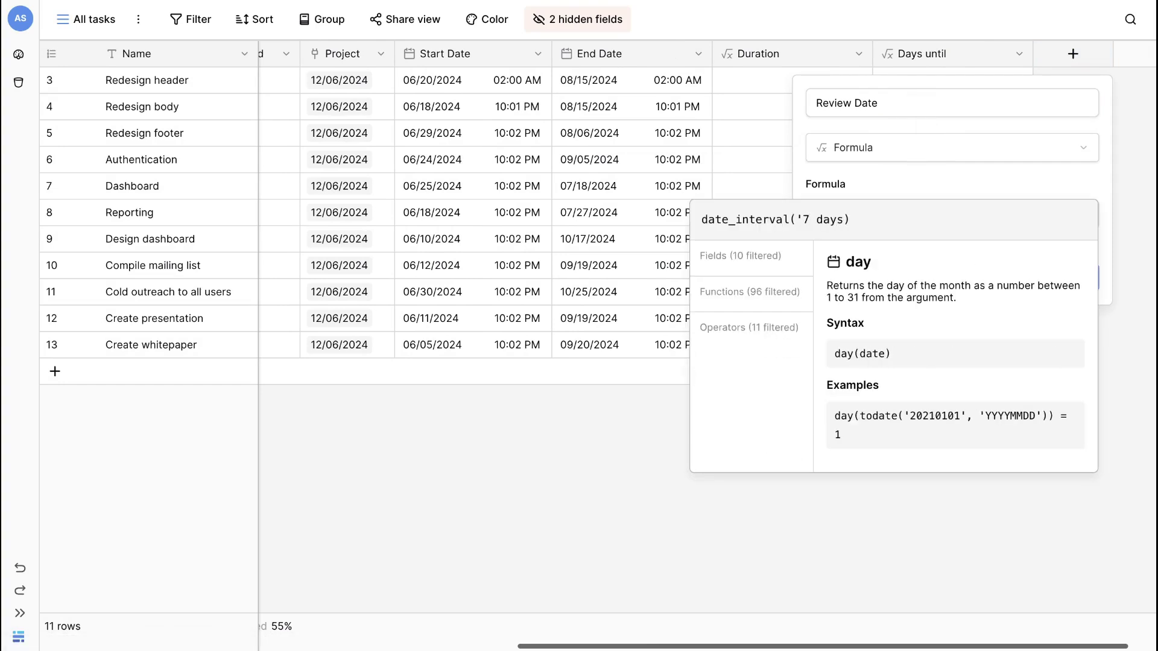
type("') ")
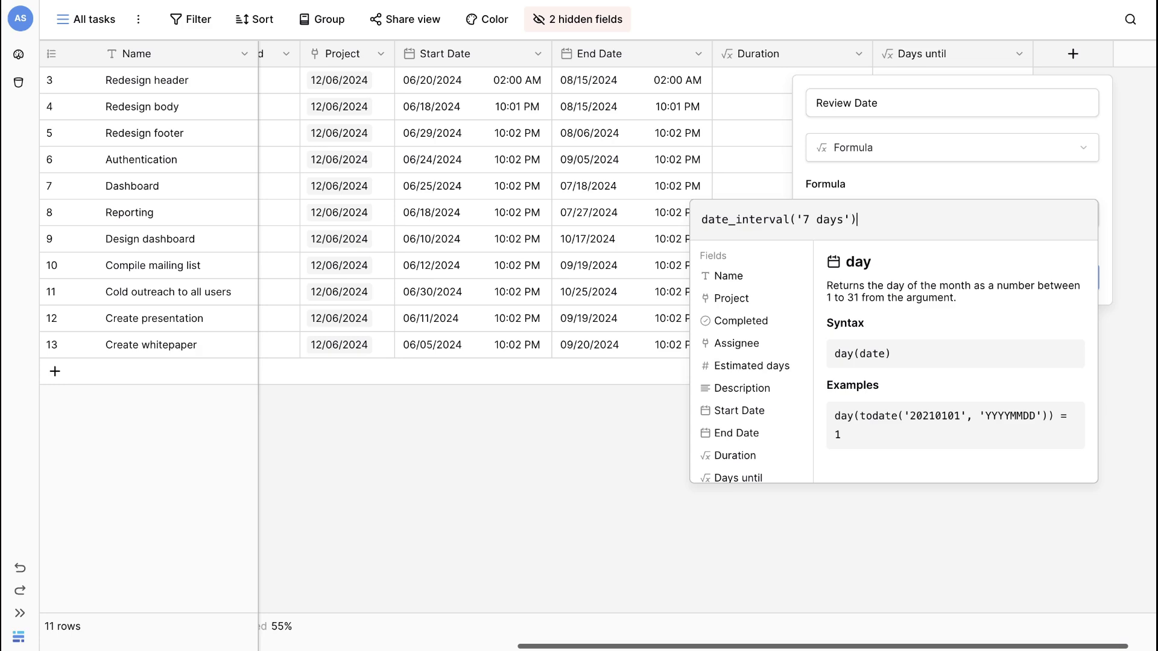
type("+")
left_click(737, 434)
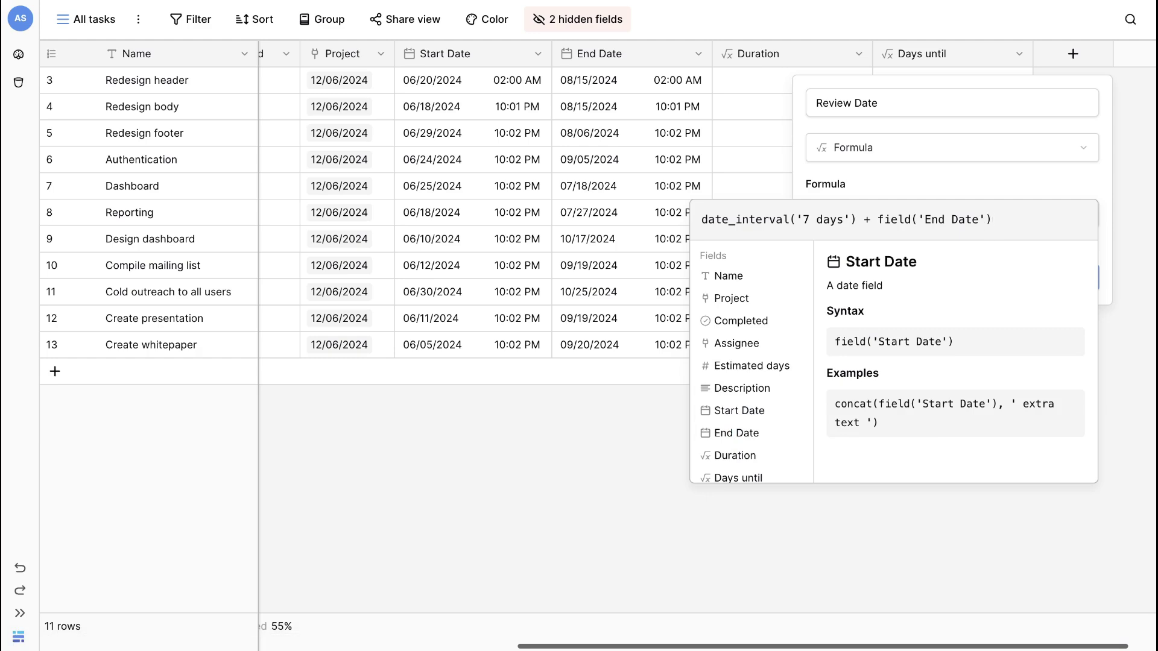
key("Escape")
left_click(1068, 298)
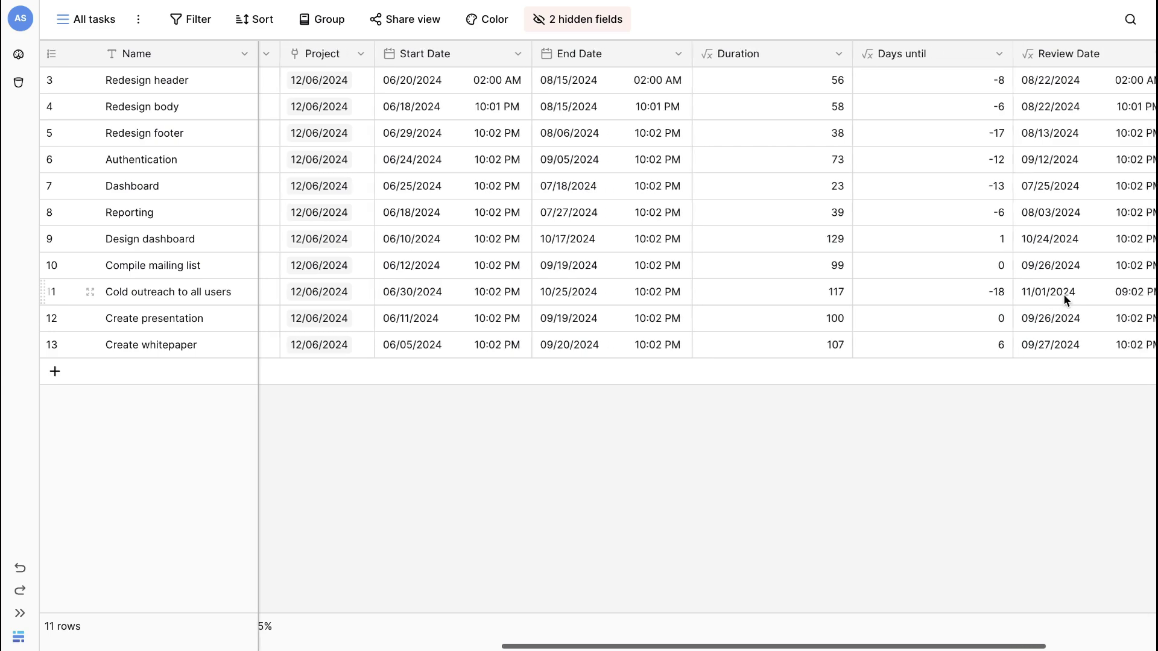
- Create a Difference formula field: date_diff('minute', Start Date, End Date)
left_click(1037, 55)
type("form")
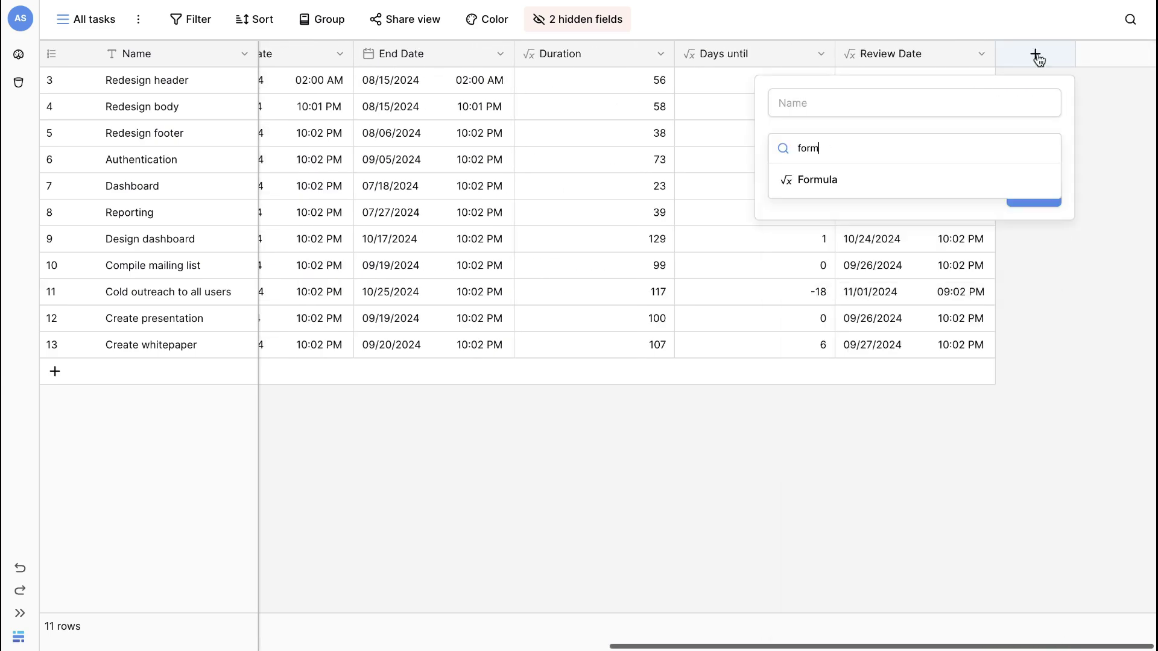
left_click(918, 181)
left_click(914, 214)
type("date")
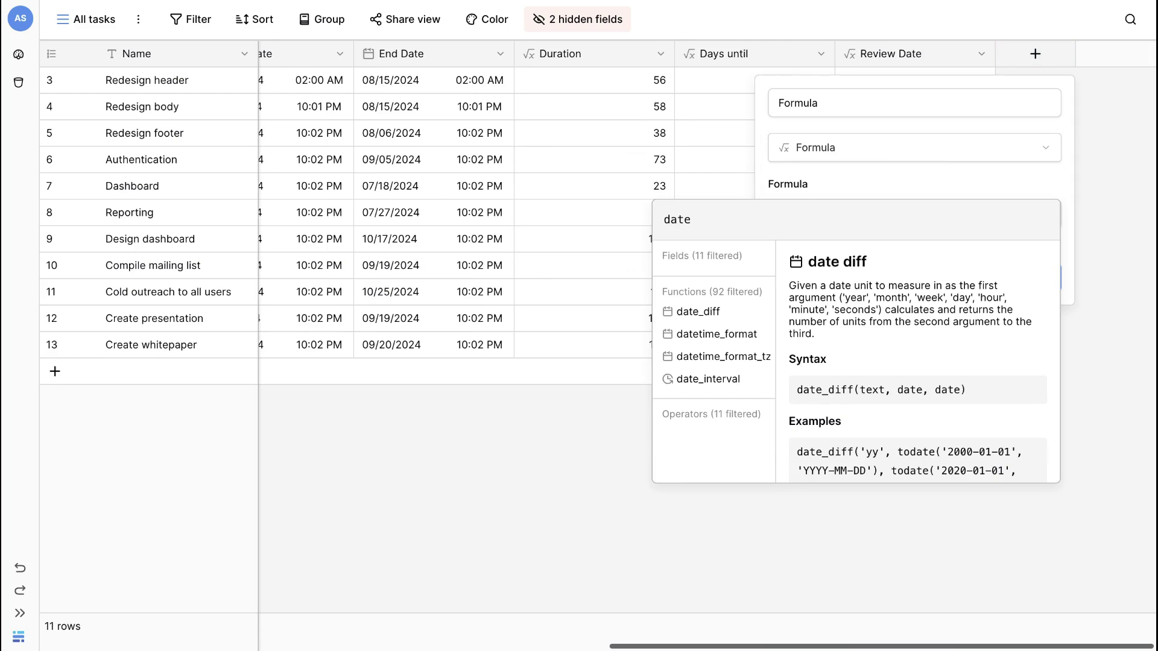
left_click(719, 312)
type("'m")
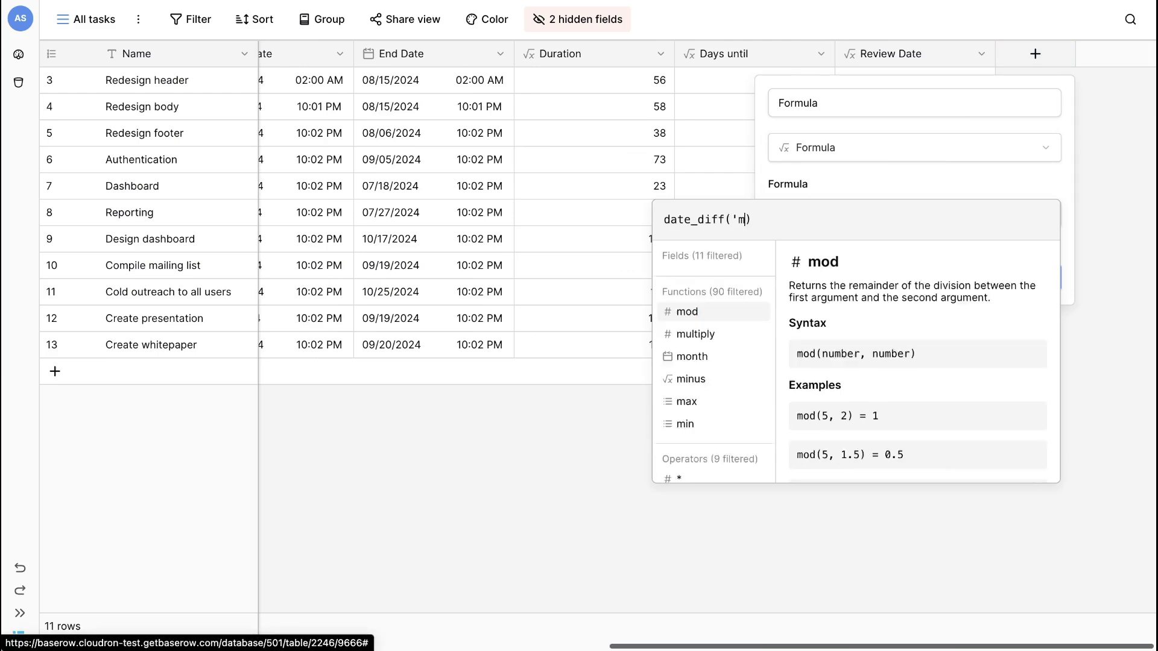
type("inute'")
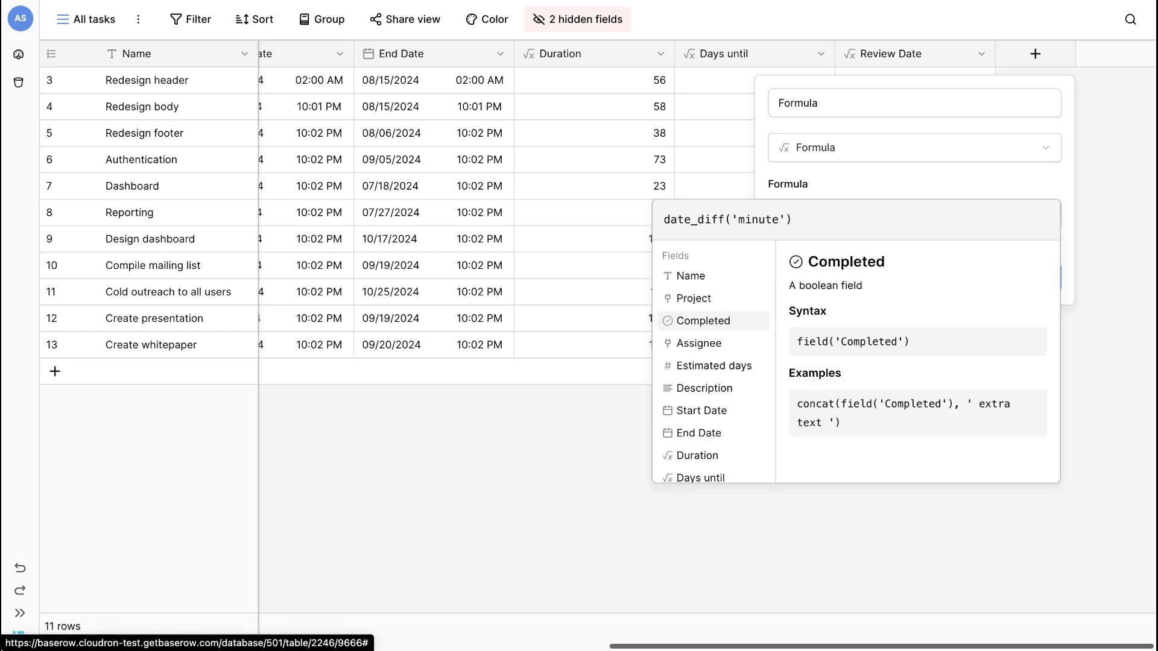
type(",")
left_click(701, 411)
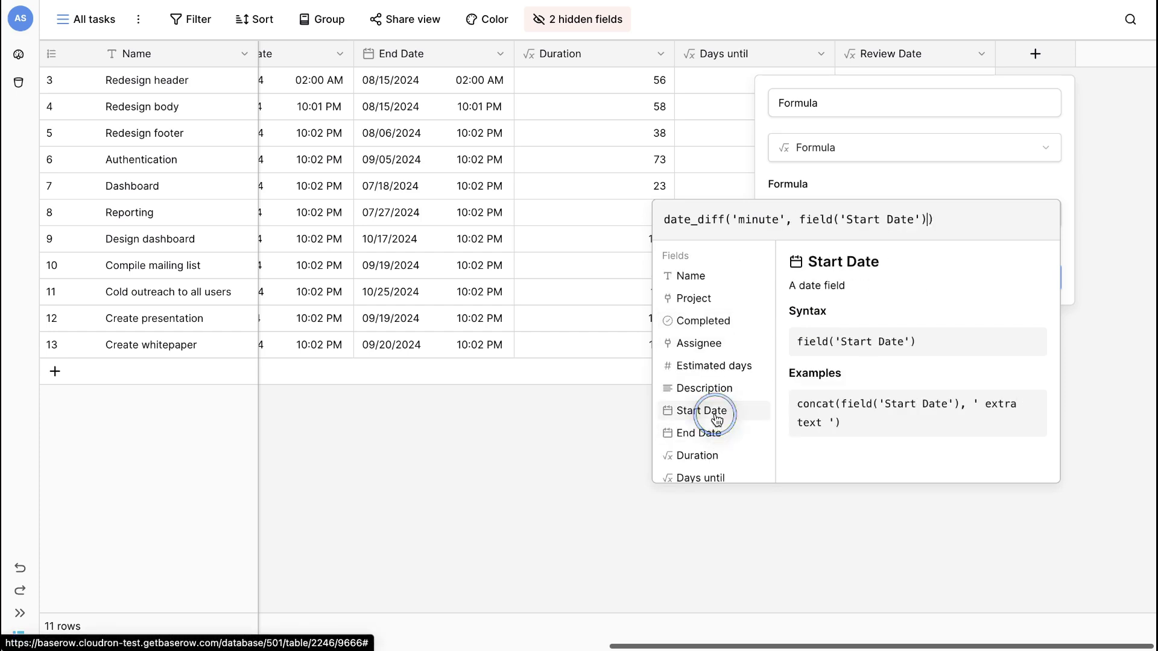
type(",")
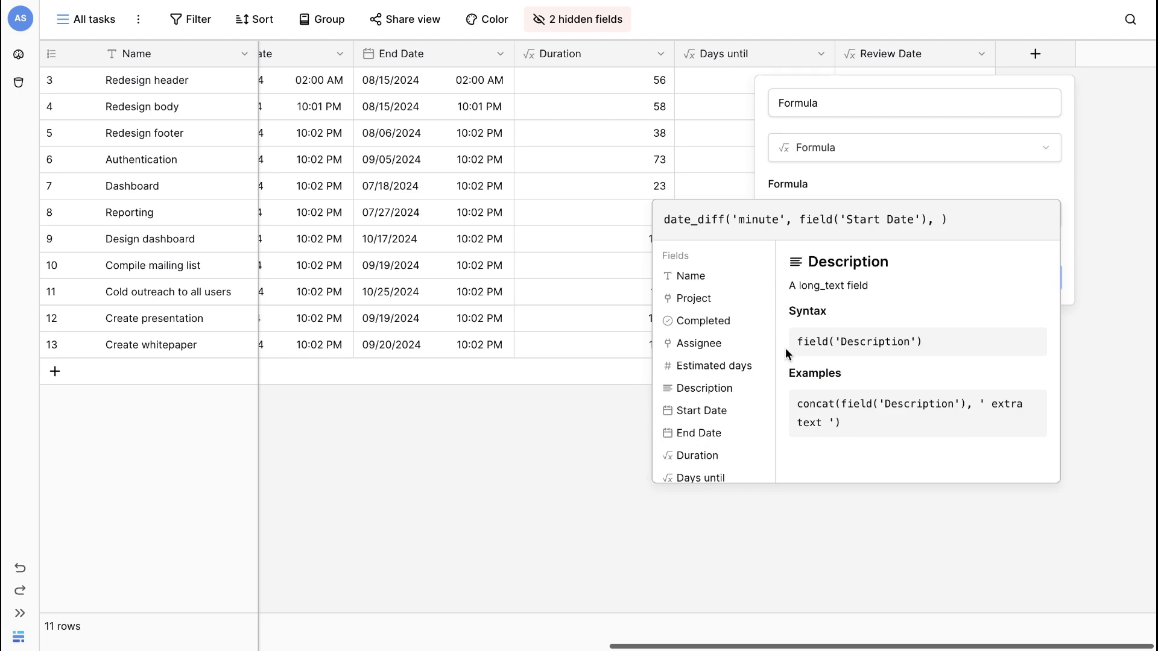
left_click(719, 432)
left_click(915, 102)
type("D")
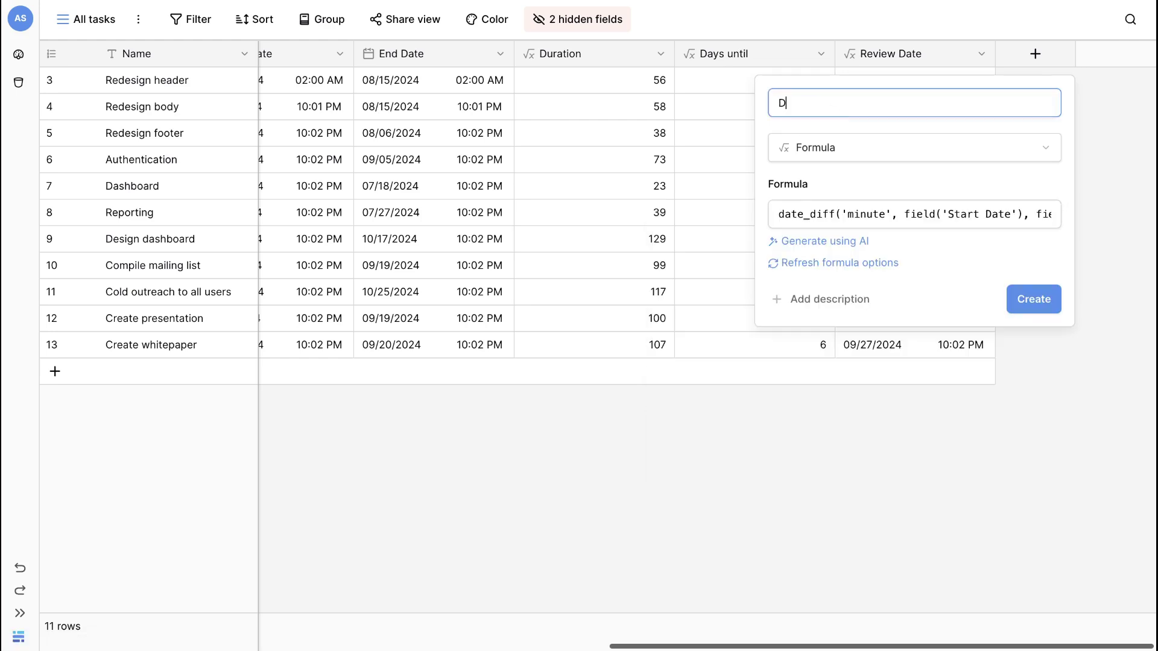
type("ifference")
left_click(1022, 305)
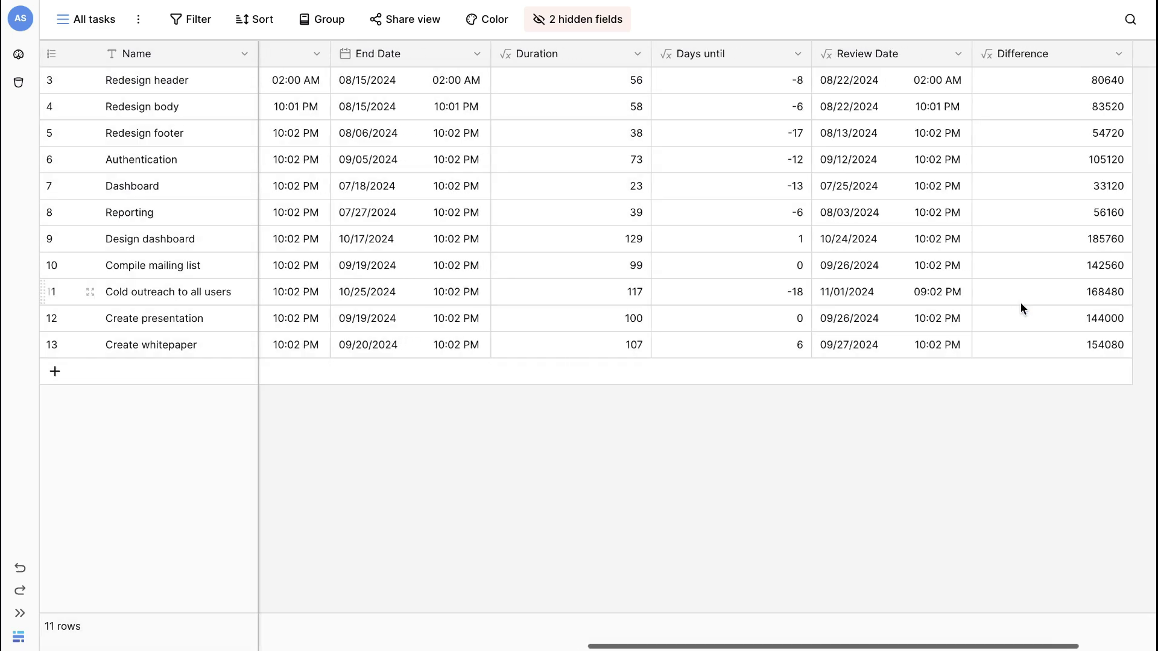
- Add a Created on field showing the time and timezone
left_click(1034, 57)
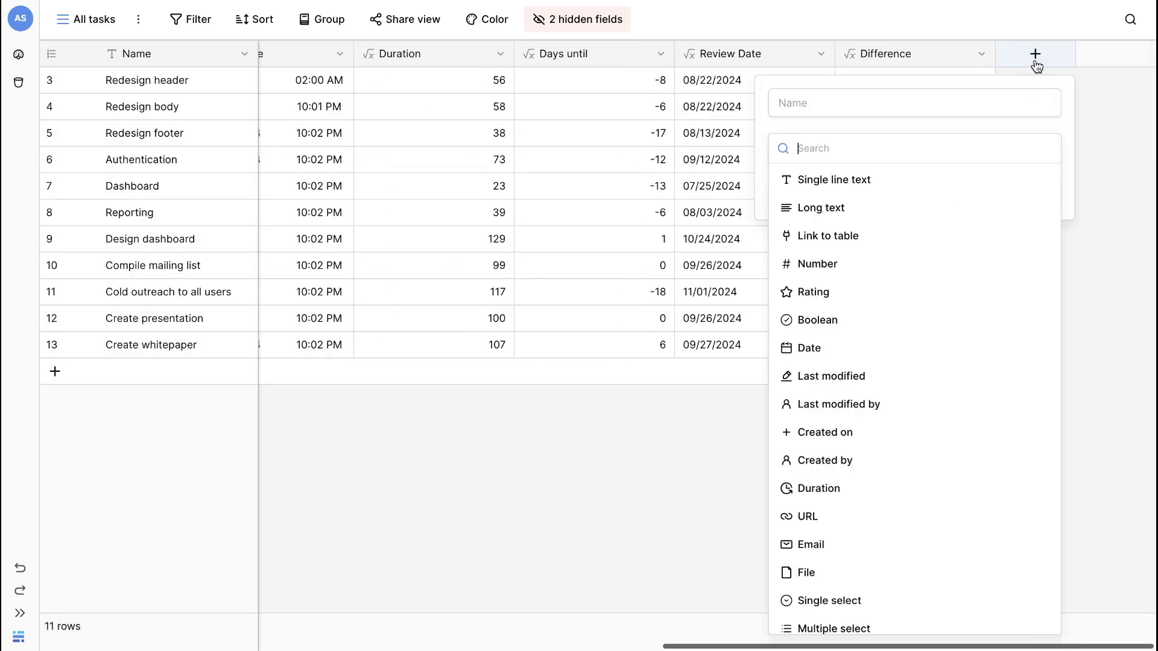
scroll(911, 464, "down", 1)
scroll(911, 464, "down", 3)
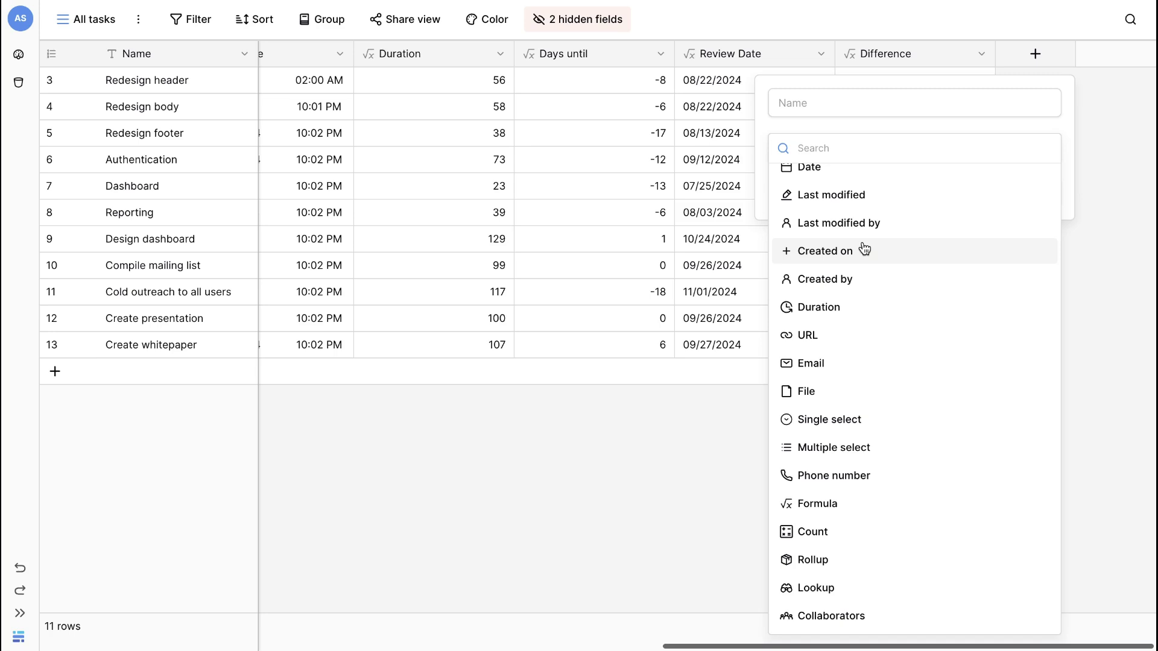
left_click(825, 250)
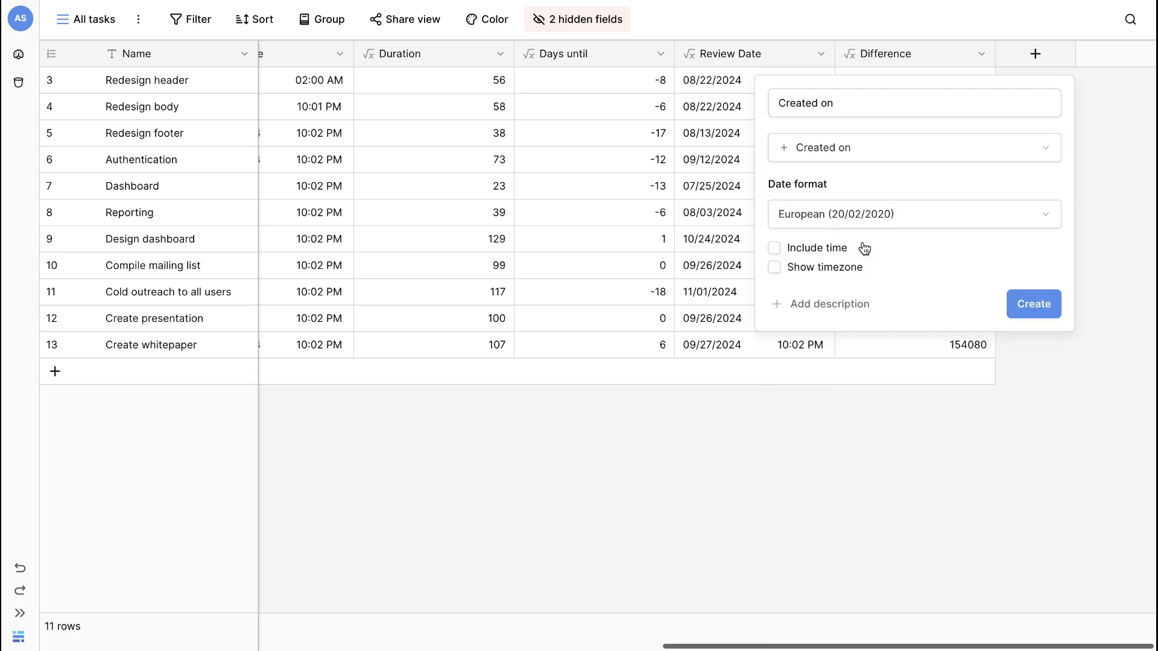
left_click(828, 253)
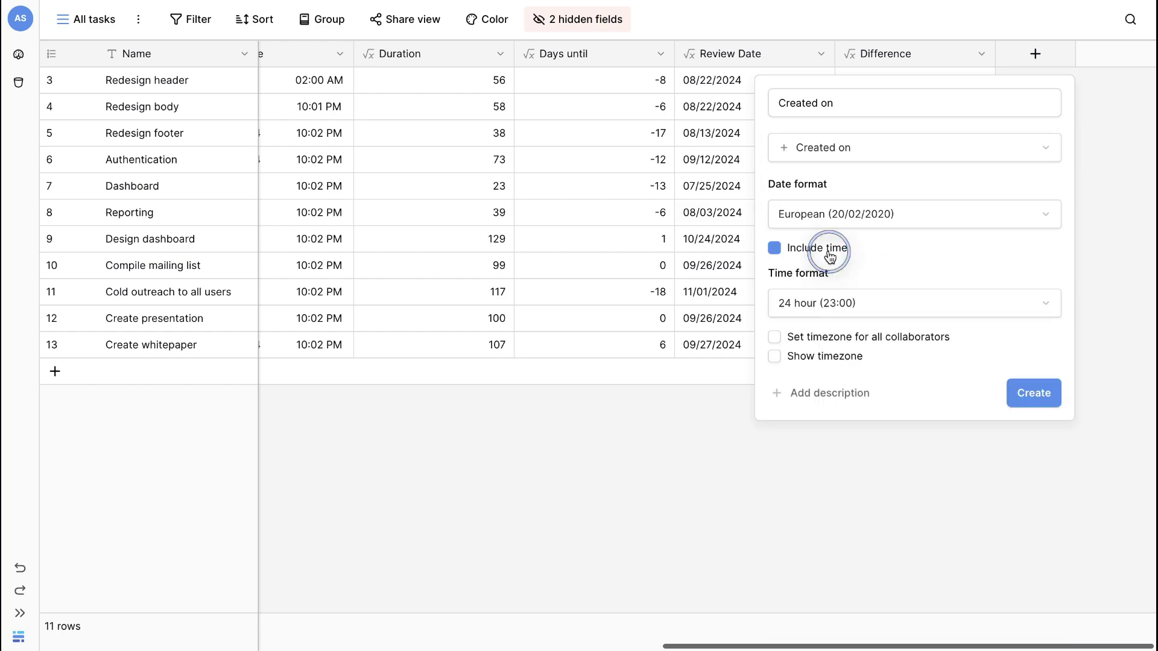
left_click(817, 359)
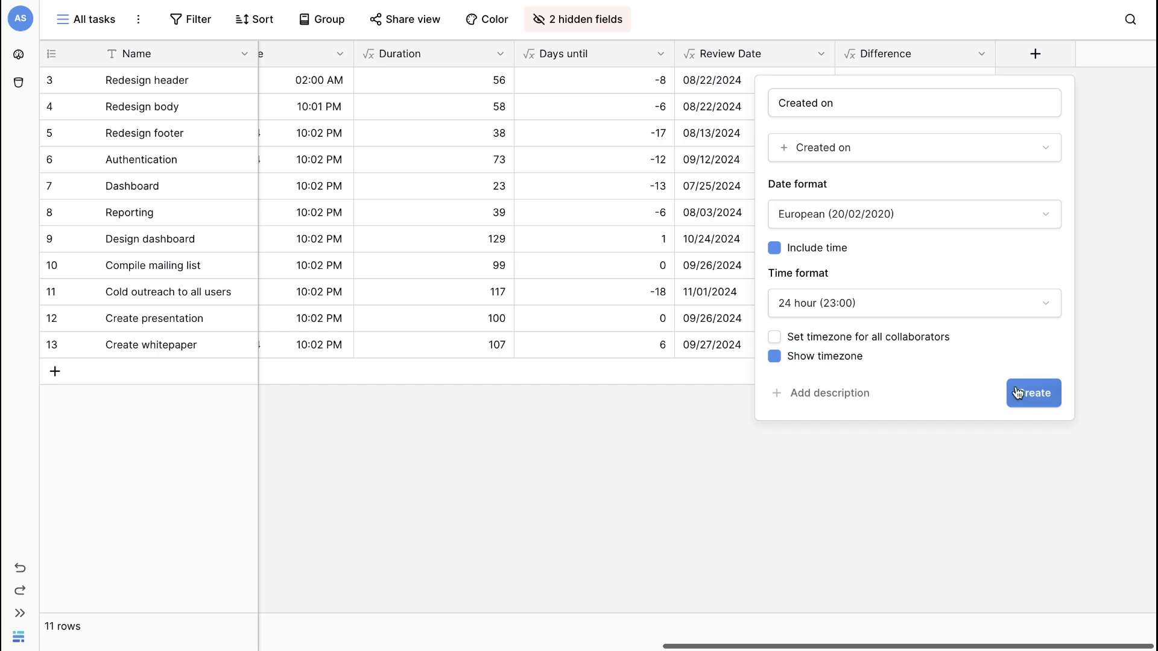
left_click(1034, 393)
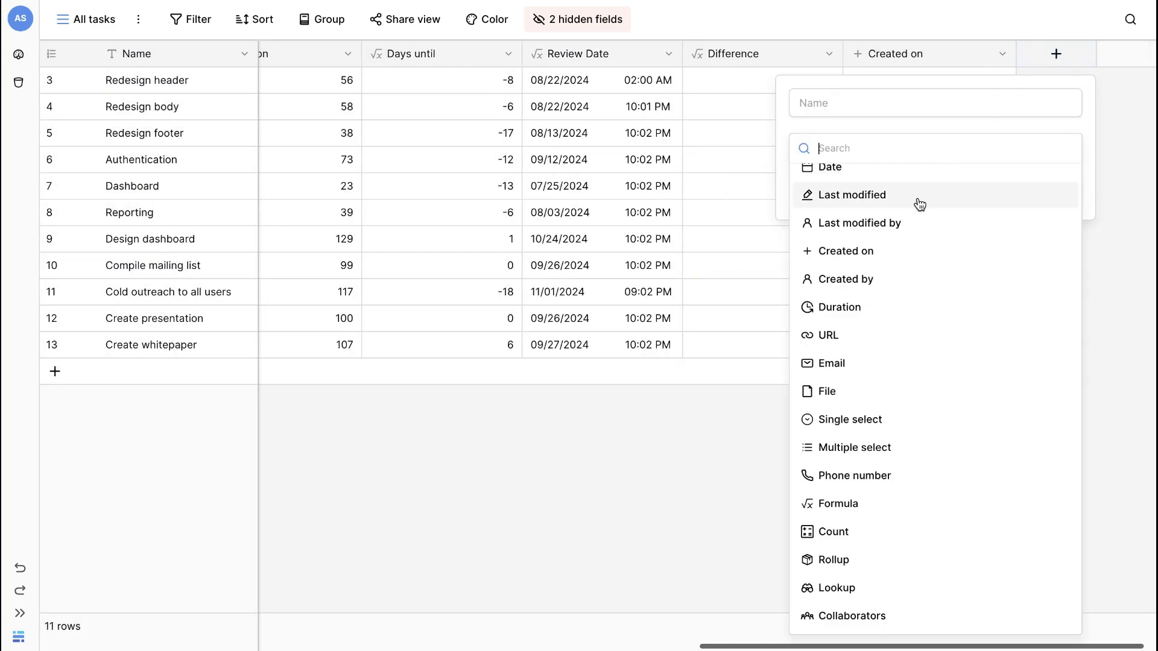
- Add a Last modified field with US dates, 24-hour time and timezone shown
left_click(919, 199)
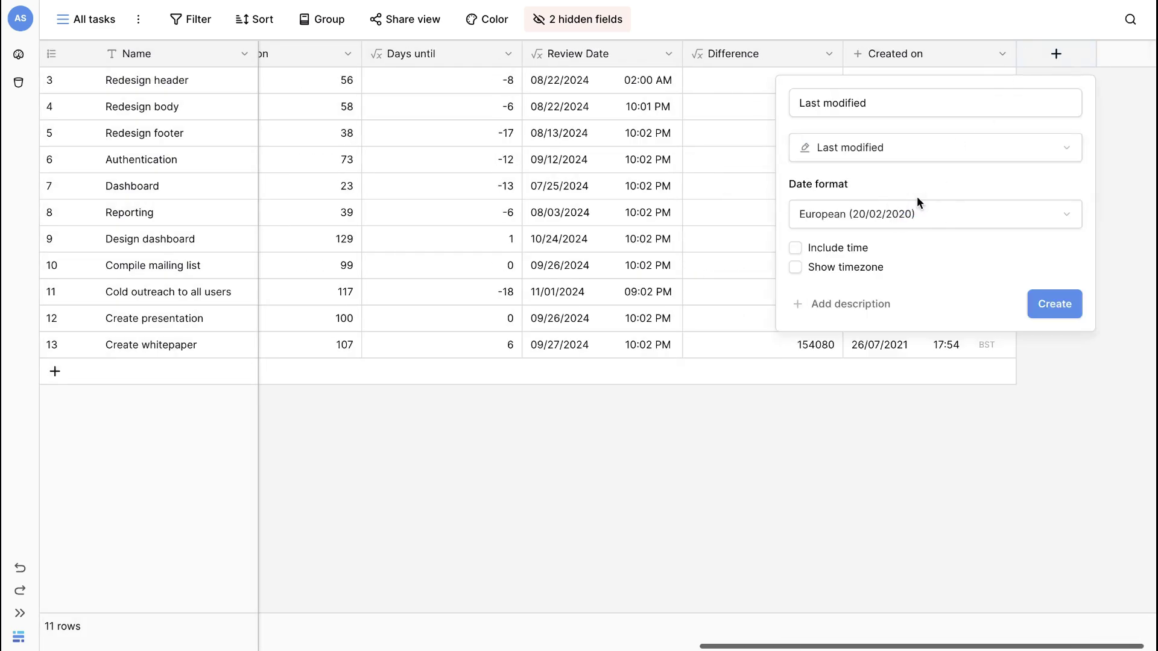
left_click(856, 248)
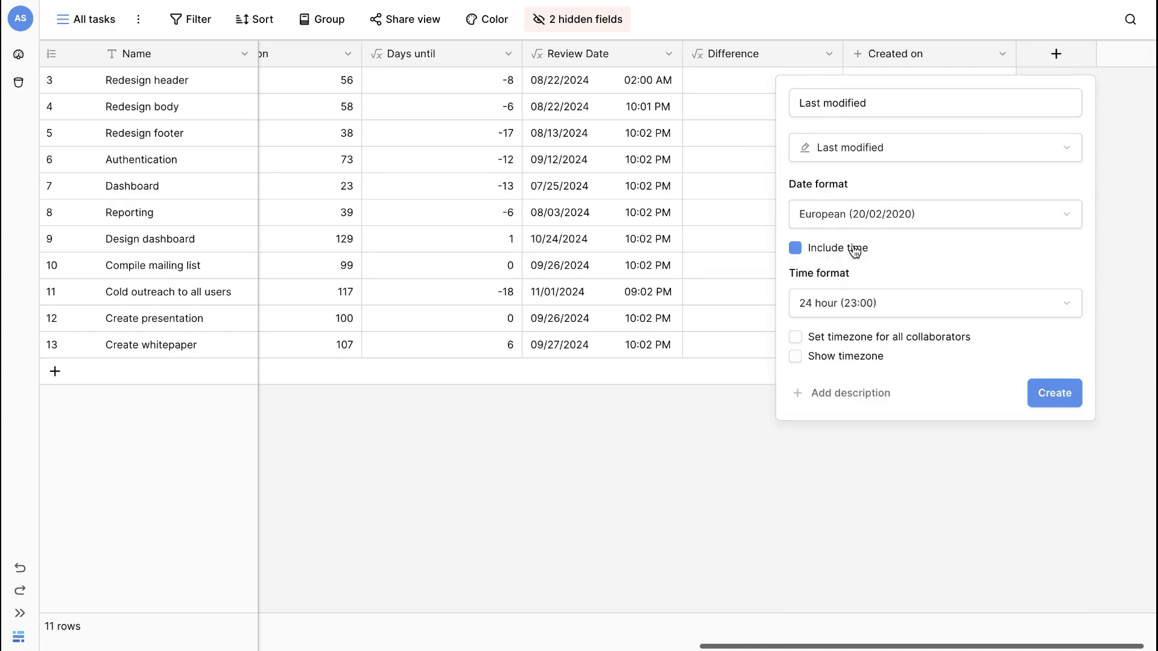
left_click(859, 356)
left_click(895, 217)
left_click(874, 271)
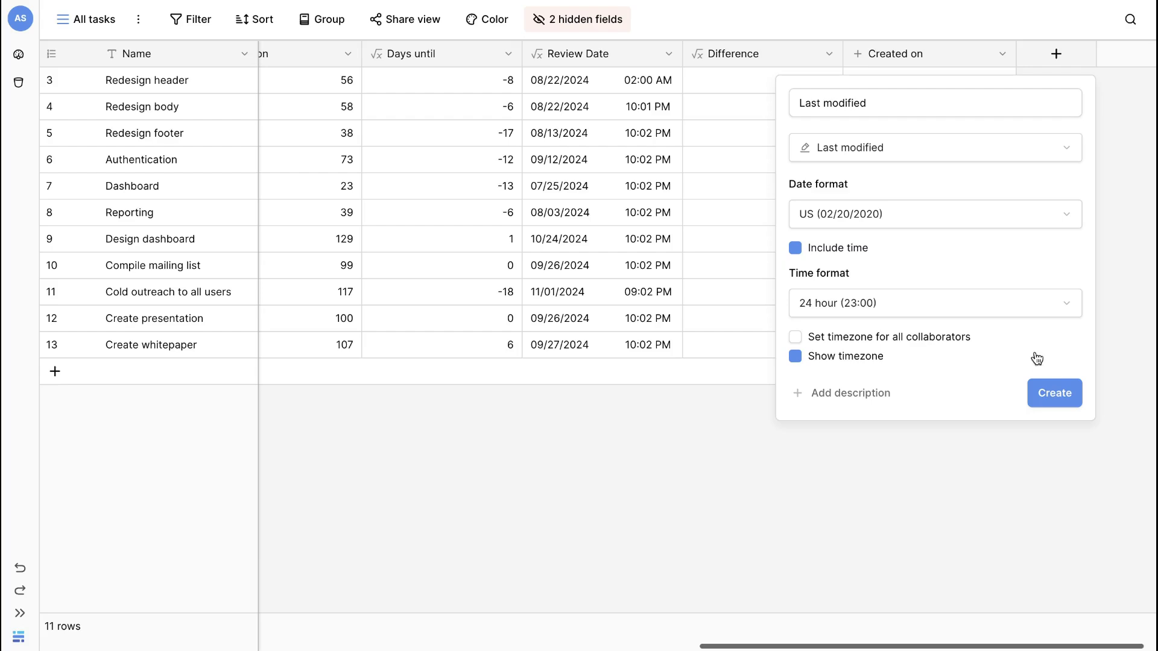
left_click(1055, 393)
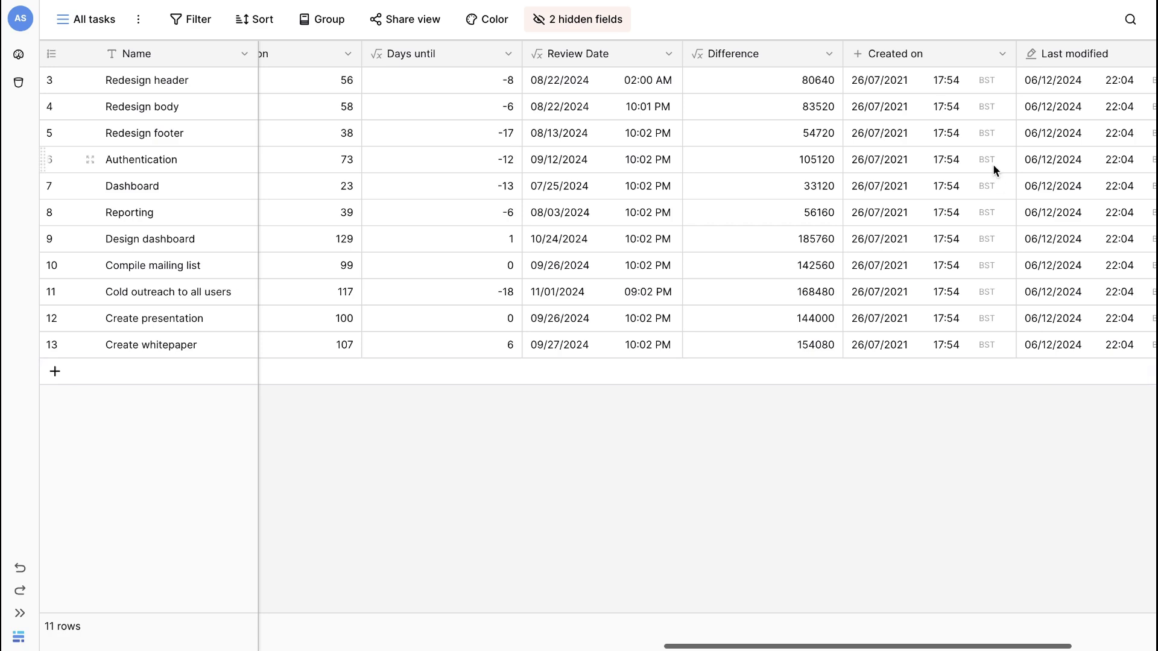
mouse_move(637, 133)
scroll(634, 125, "left", 2)
scroll(634, 124, "left", 2)
scroll(634, 123, "left", 1)
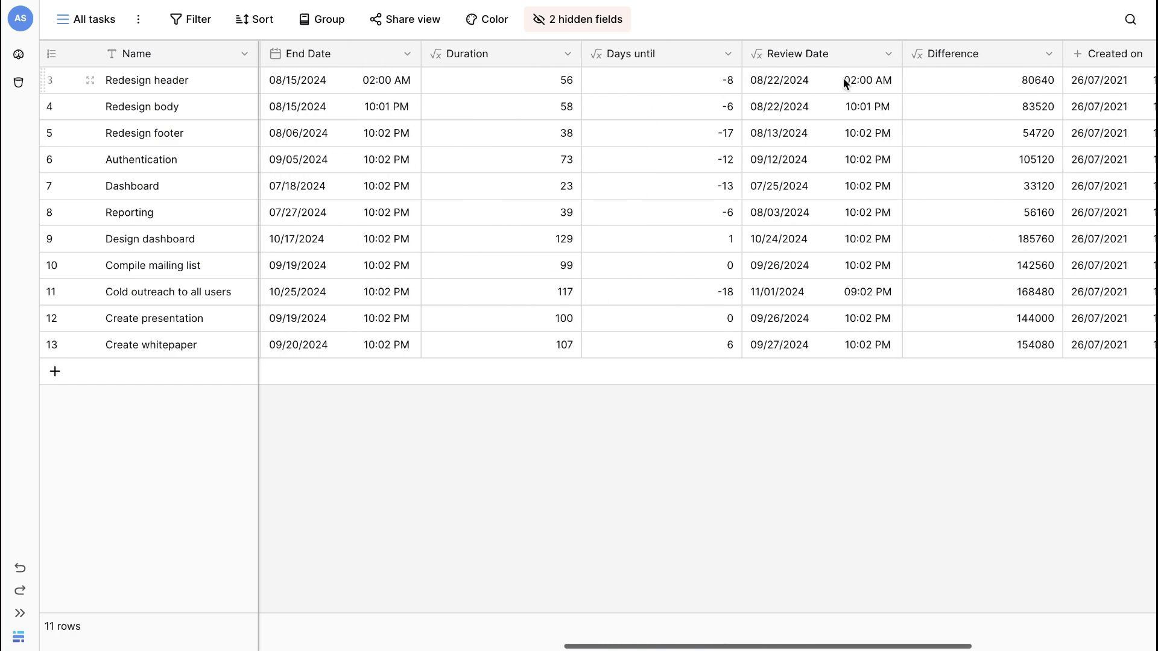
- Change Review Date to European date format with the timezone shown, and save
left_click(889, 54)
left_click(845, 109)
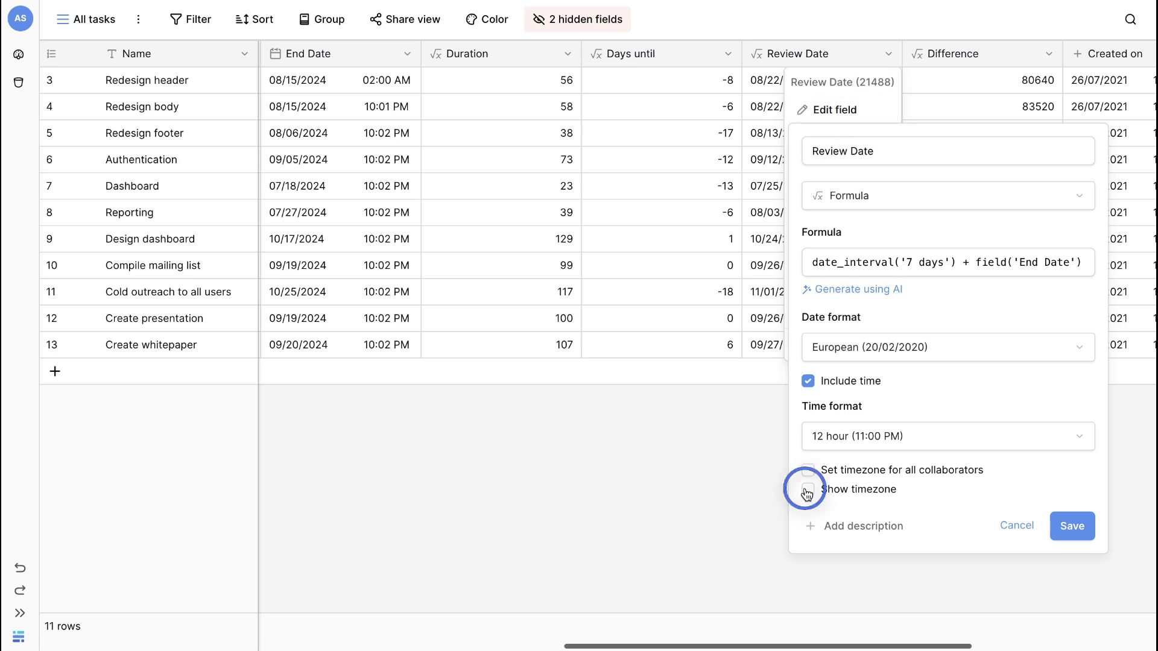
left_click(808, 489)
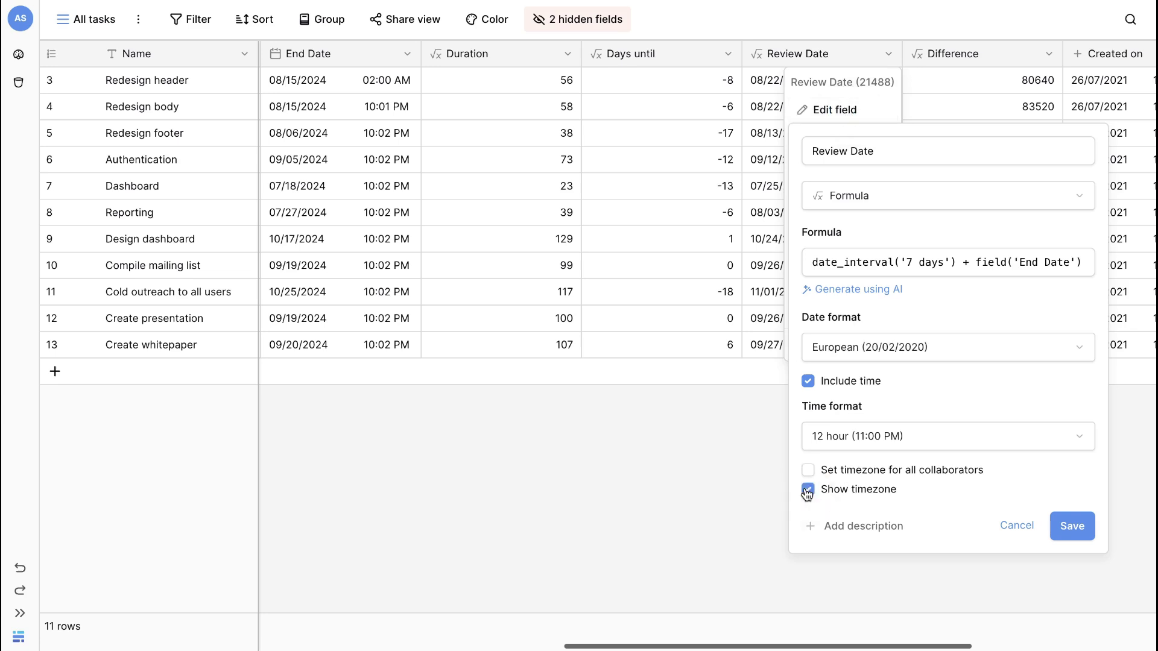
left_click(1071, 526)
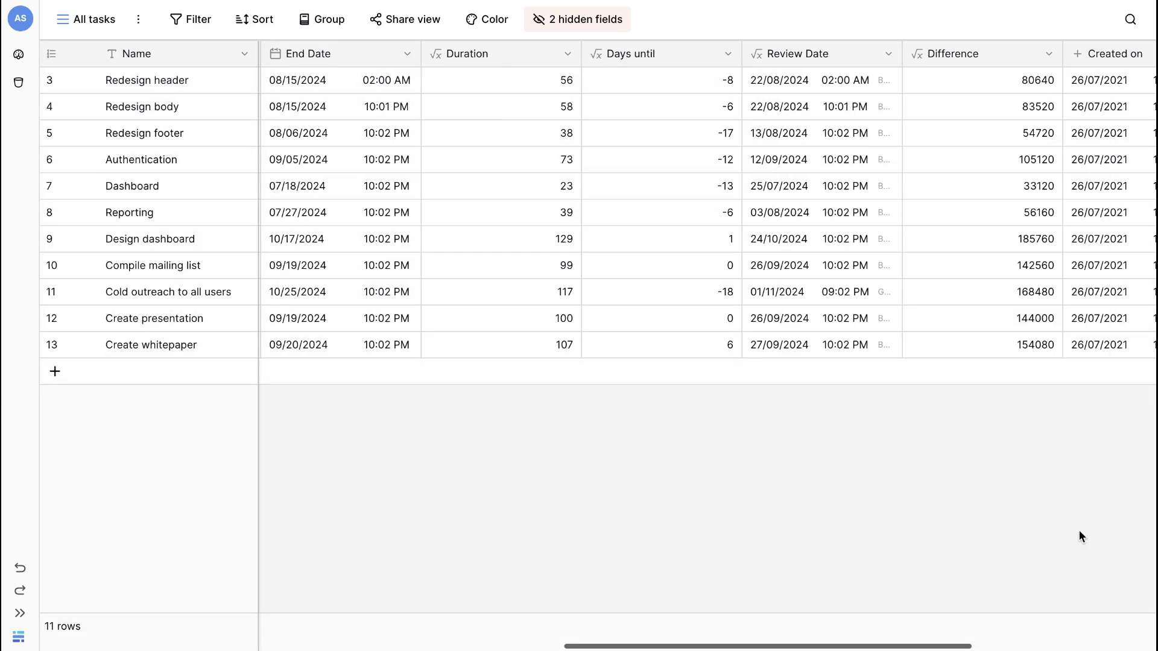
- Add an All tasks filter: Review Date is on or after today
left_click(191, 20)
left_click(218, 112)
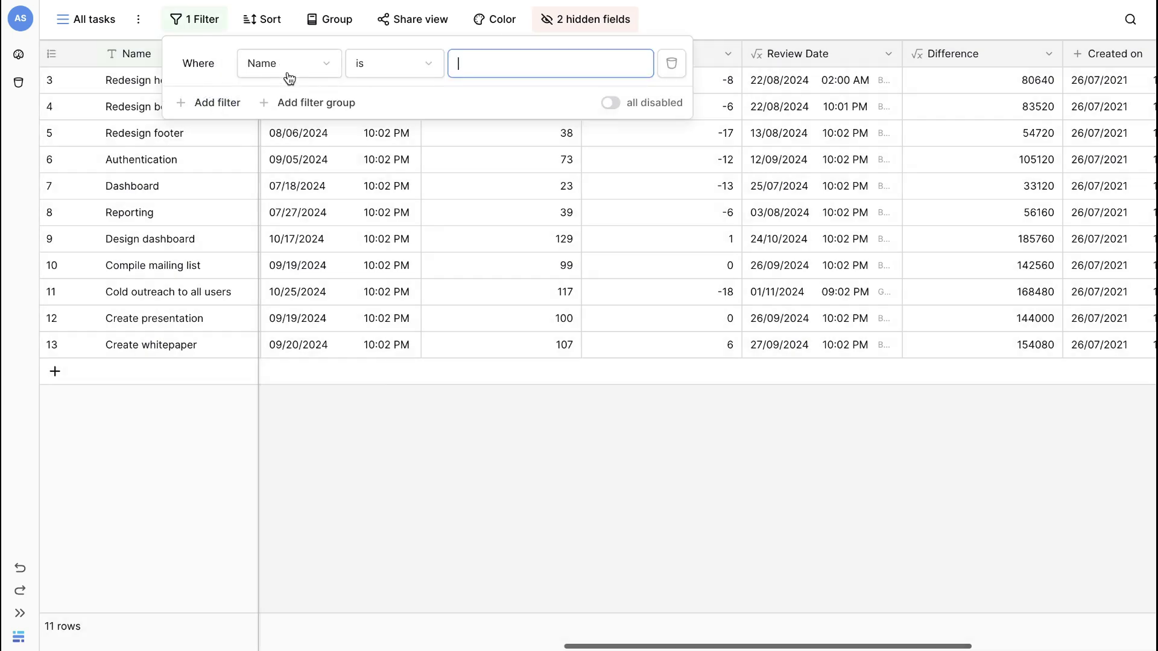
left_click(285, 73)
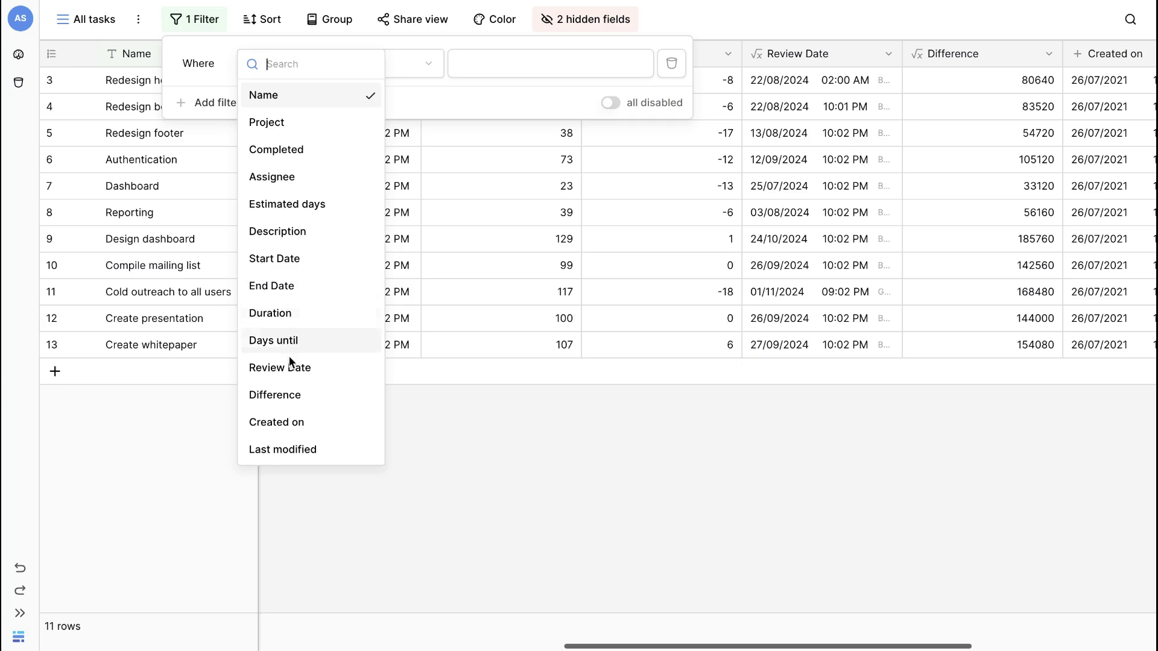
left_click(290, 366)
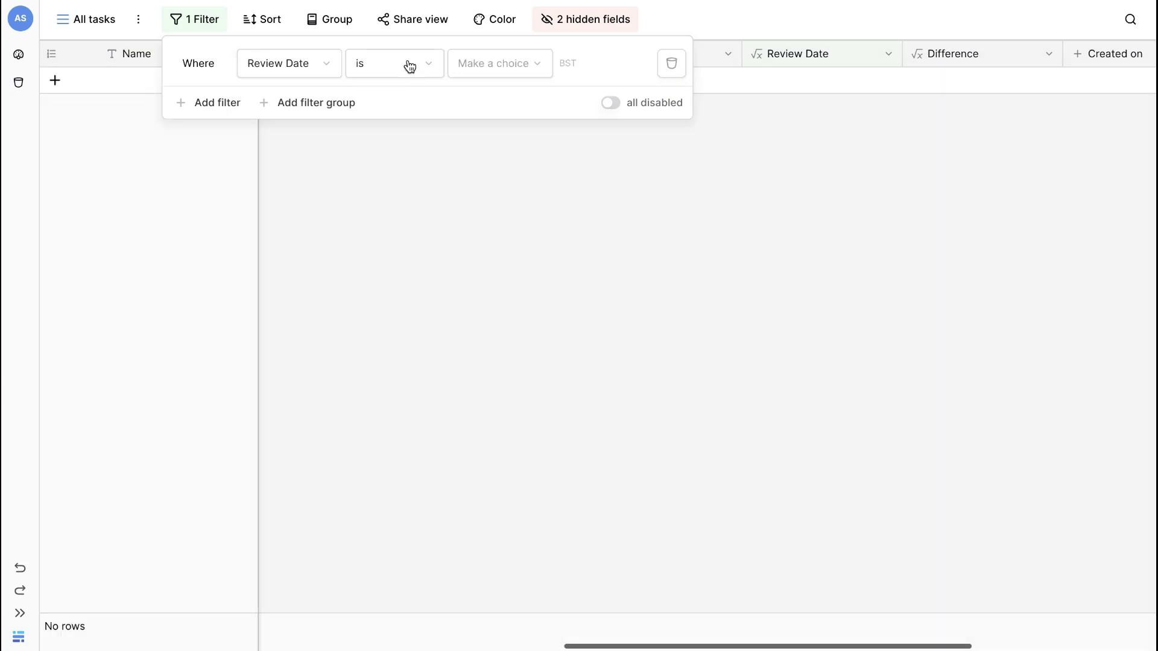
left_click(409, 63)
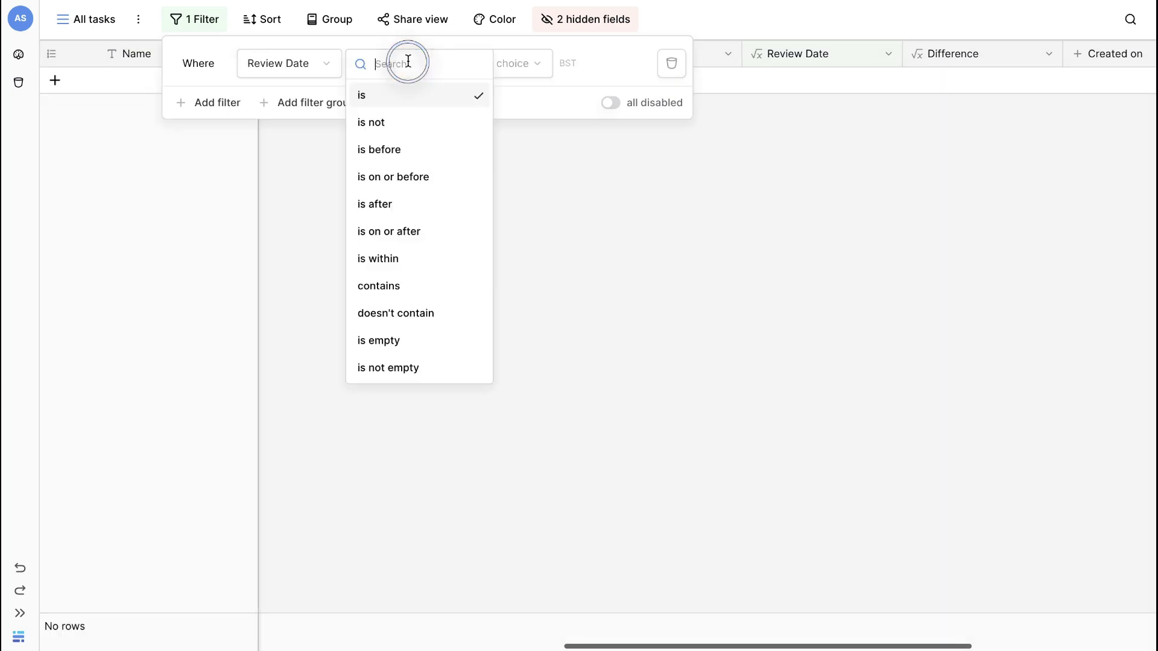
left_click(407, 230)
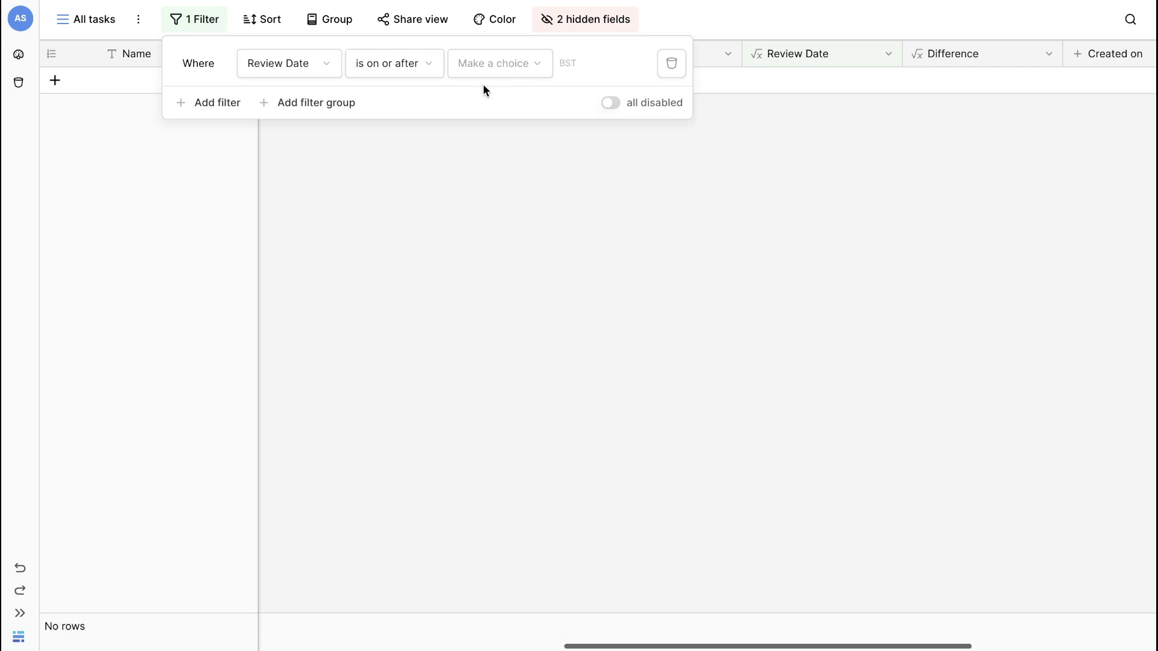
left_click(489, 65)
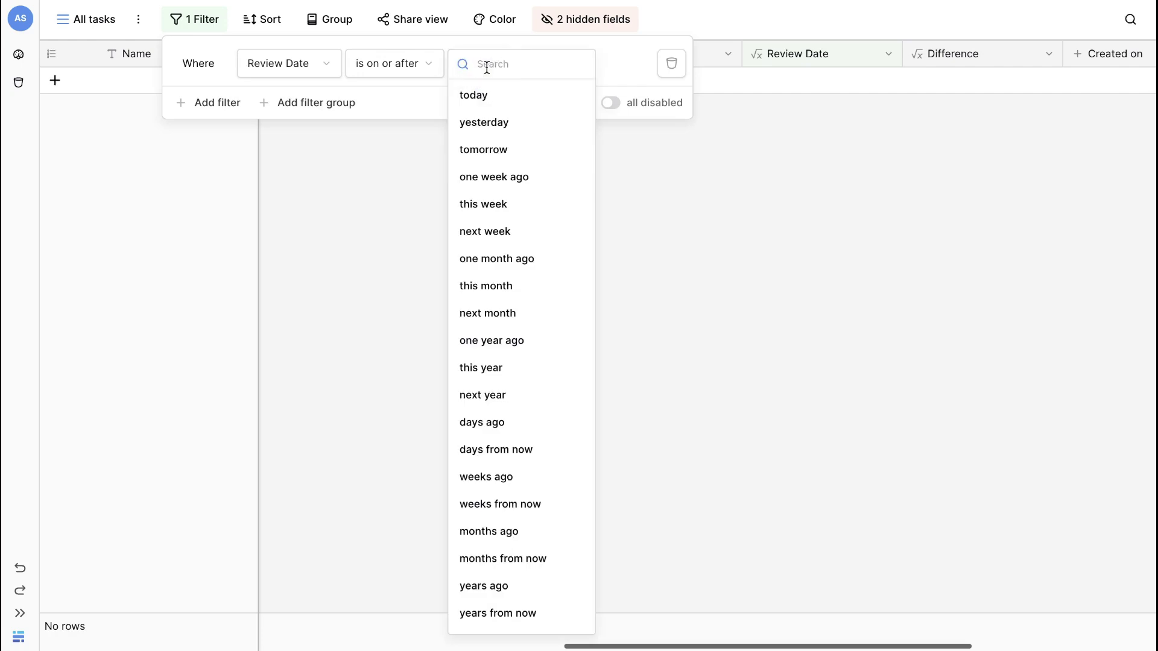
left_click(484, 102)
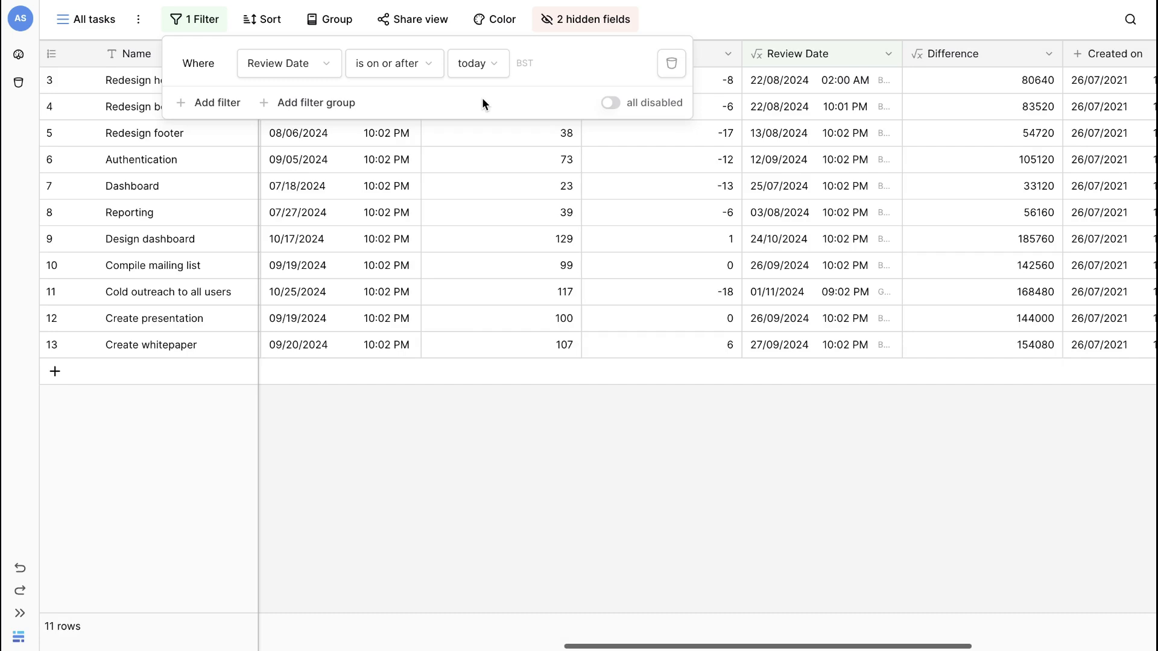
- Create a Start date calendar view using the Start Date field
left_click(101, 19)
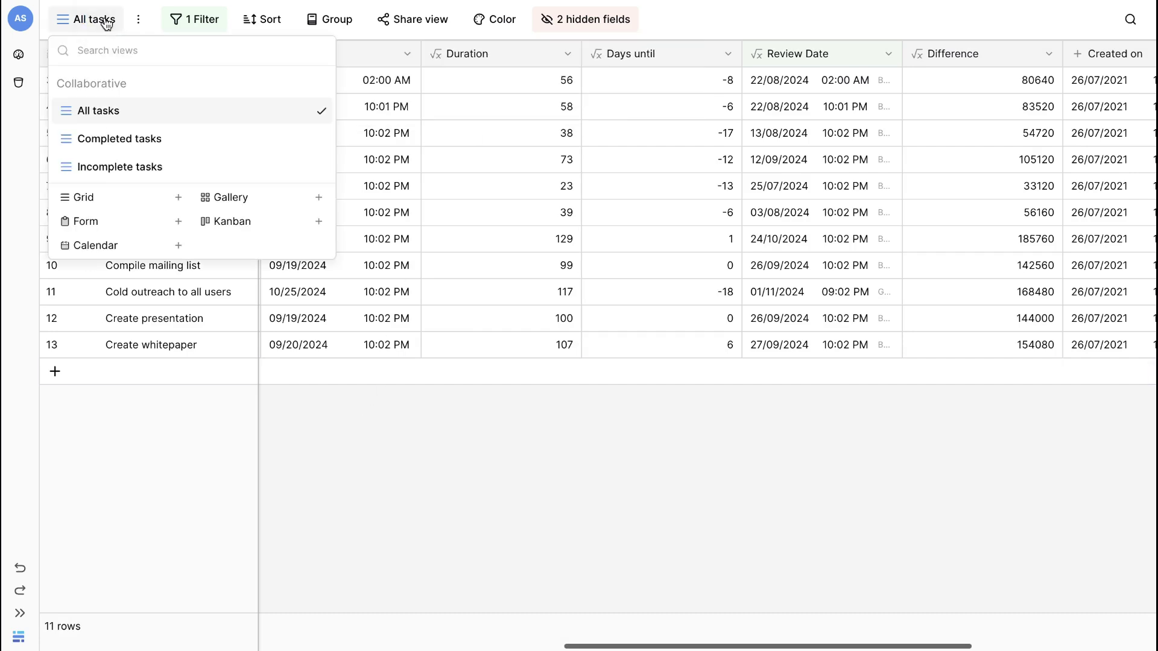
left_click(115, 247)
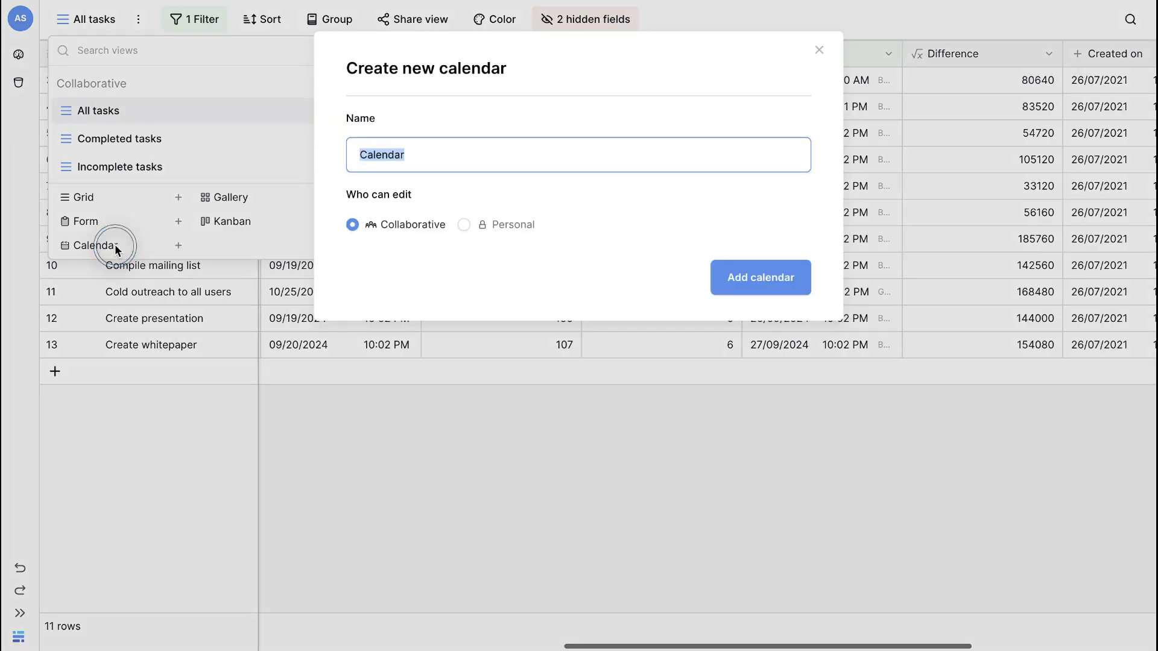
type("Start date")
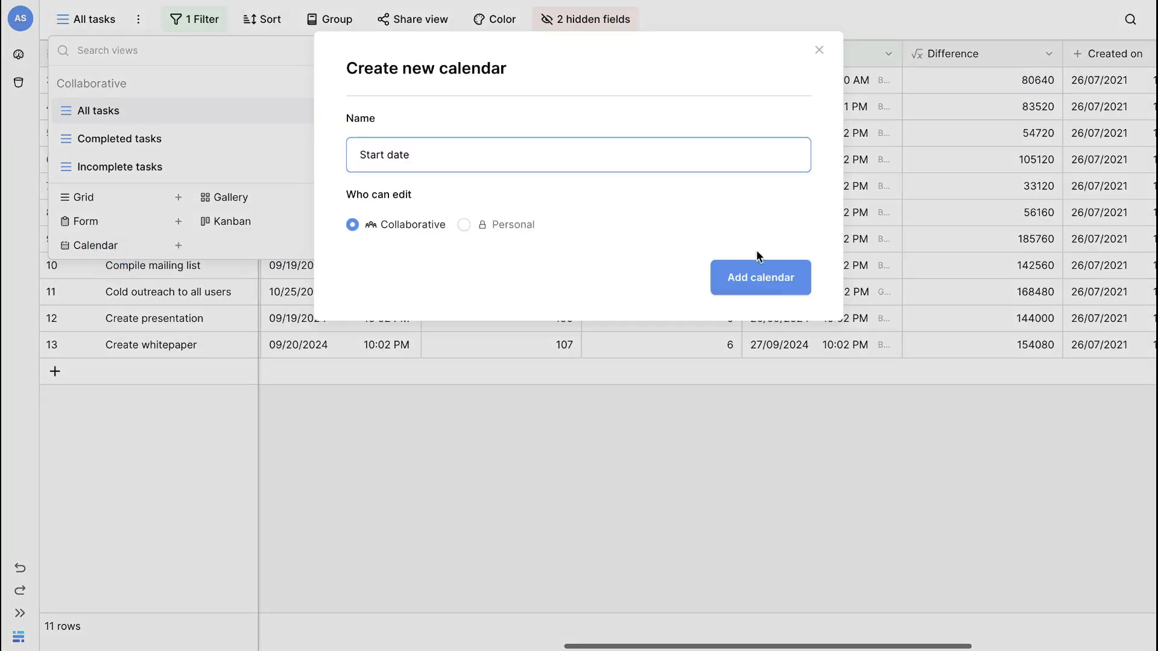
left_click(767, 277)
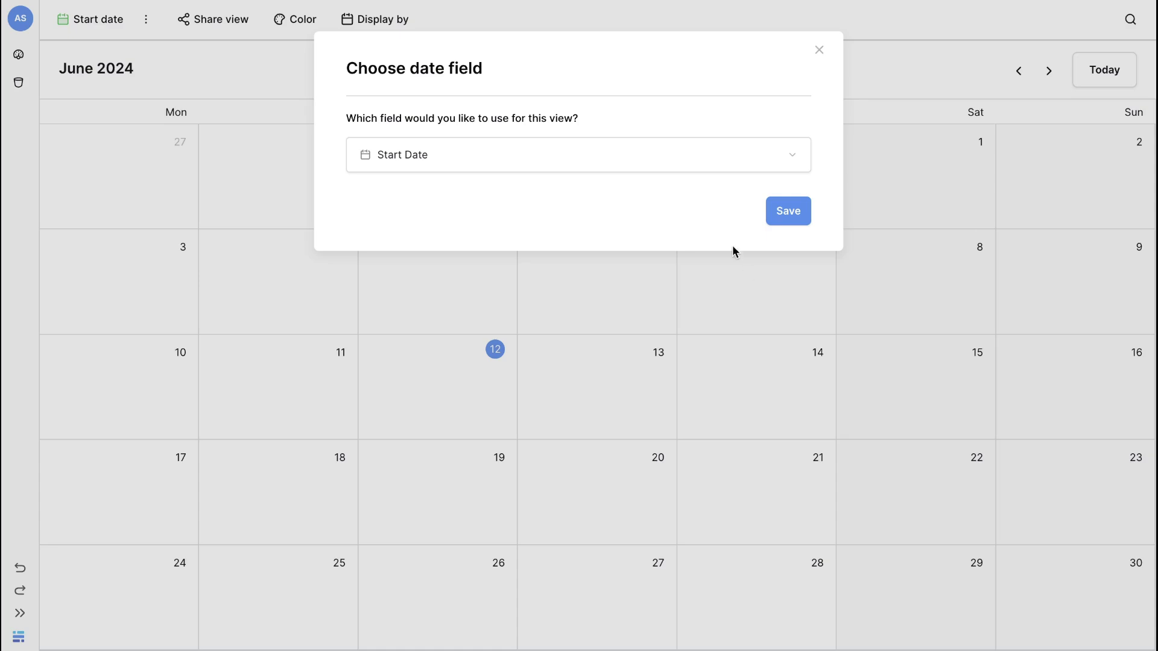
left_click(777, 219)
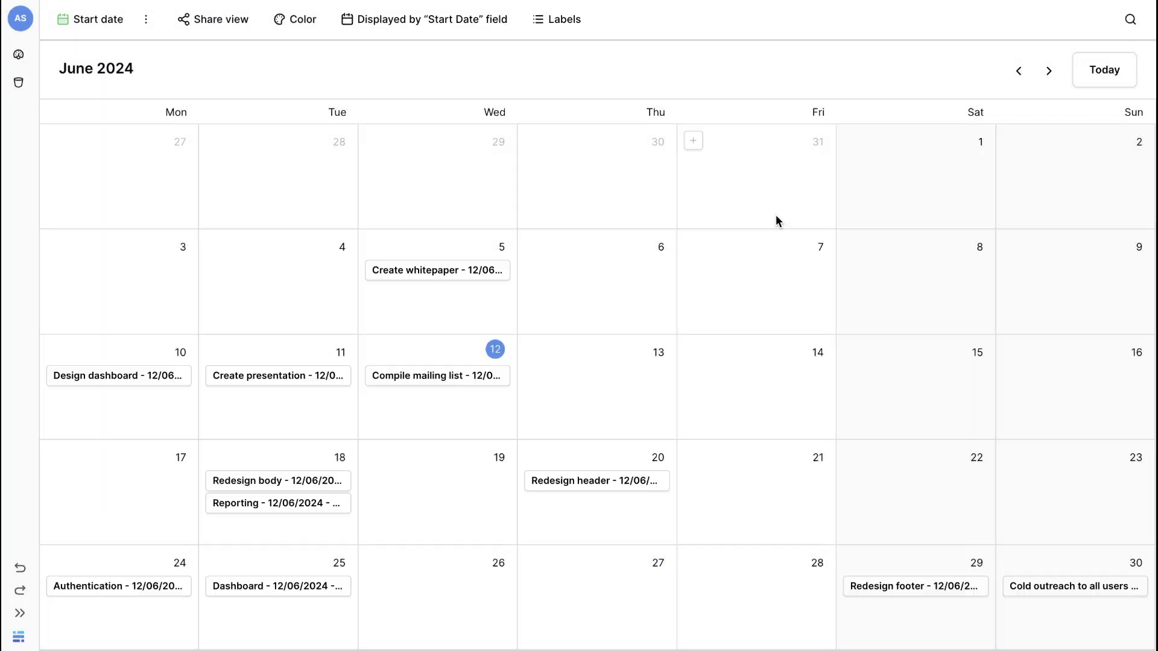
- Set Create whitepaper to run 03:30–06:30 AM and add an event background colour
left_click(456, 279)
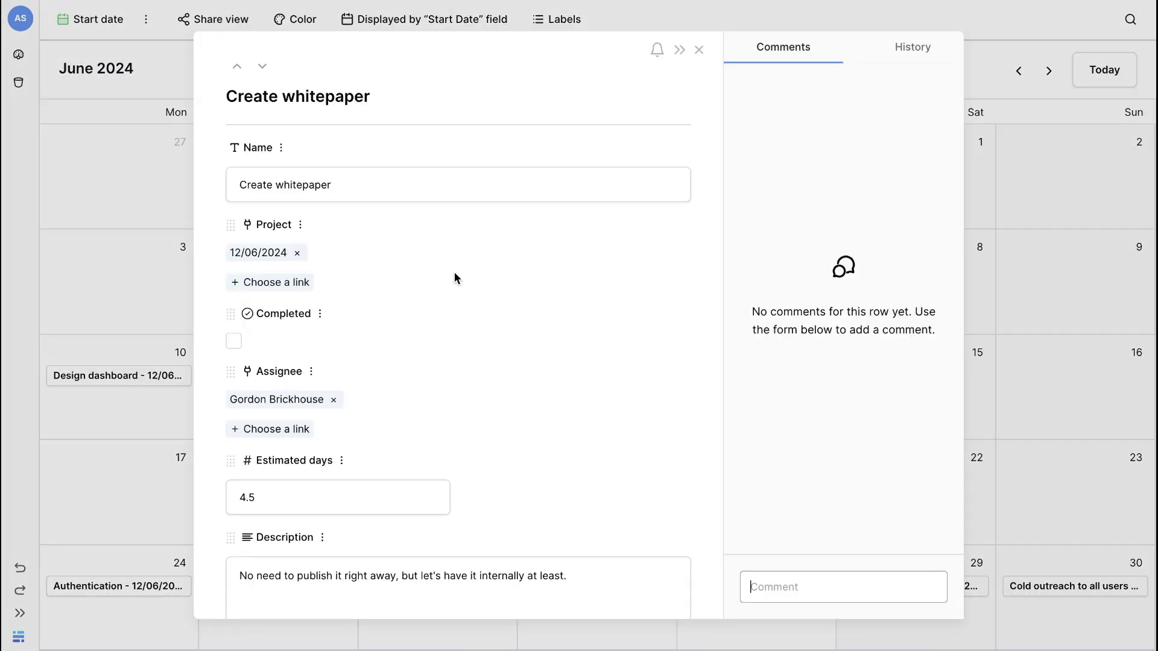
scroll(452, 272, "down", 1)
scroll(452, 267, "down", 5)
scroll(452, 267, "down", 2)
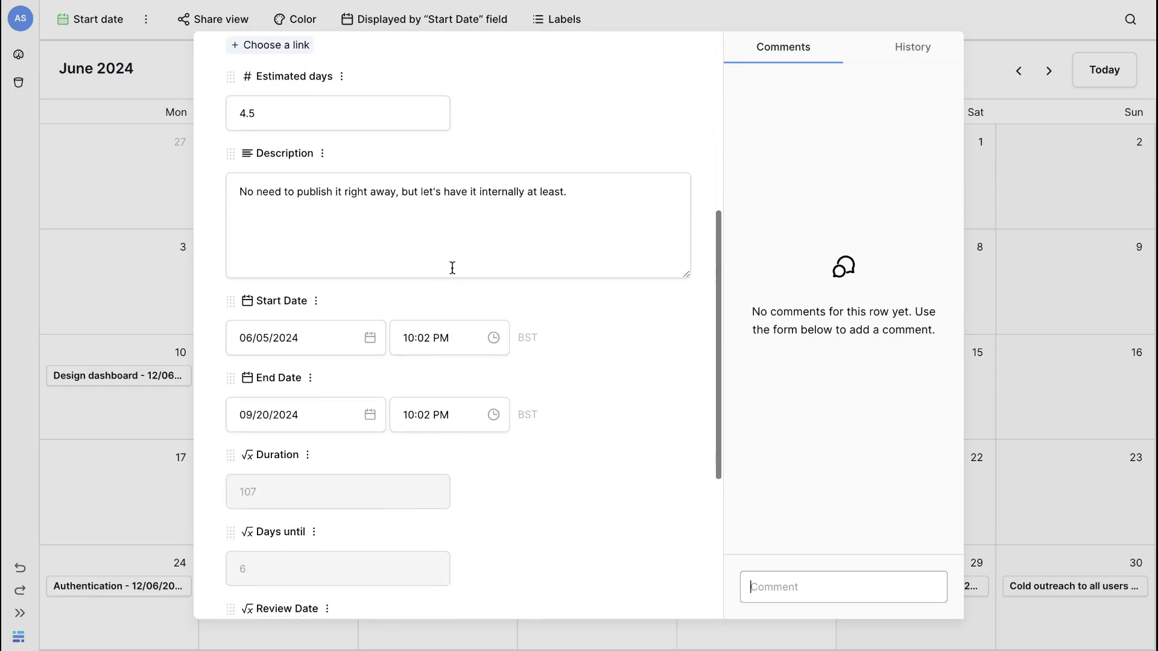
left_click(439, 339)
scroll(432, 480, "down", 1)
left_click(432, 507)
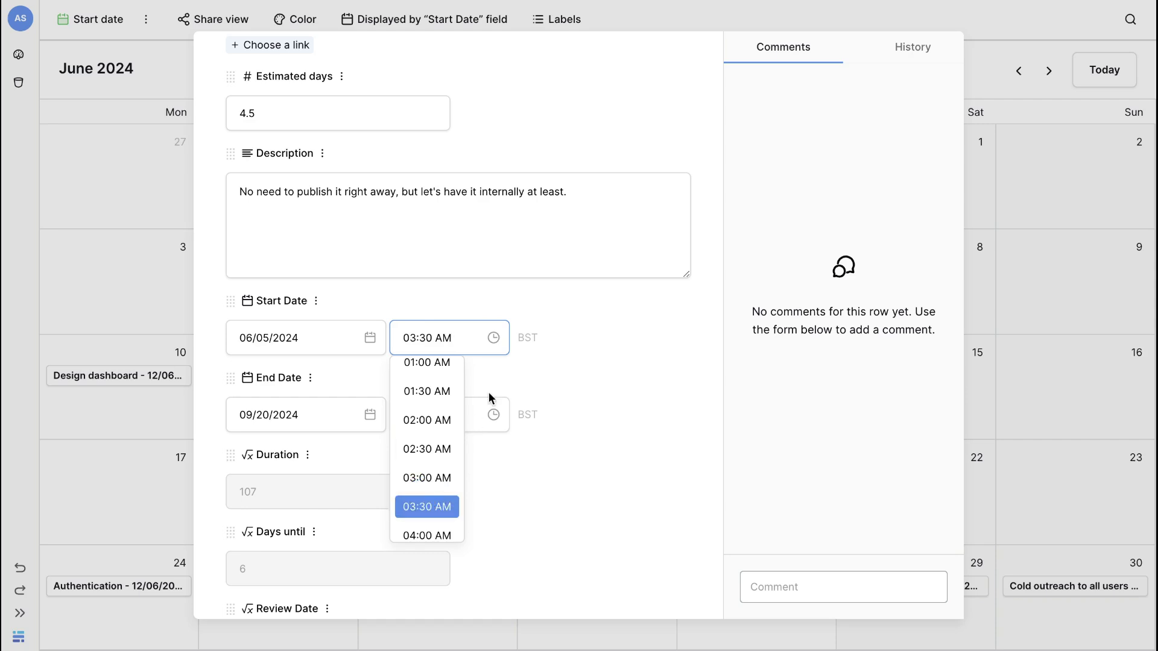
left_click(473, 411)
scroll(434, 543, "down", 3)
left_click(426, 554)
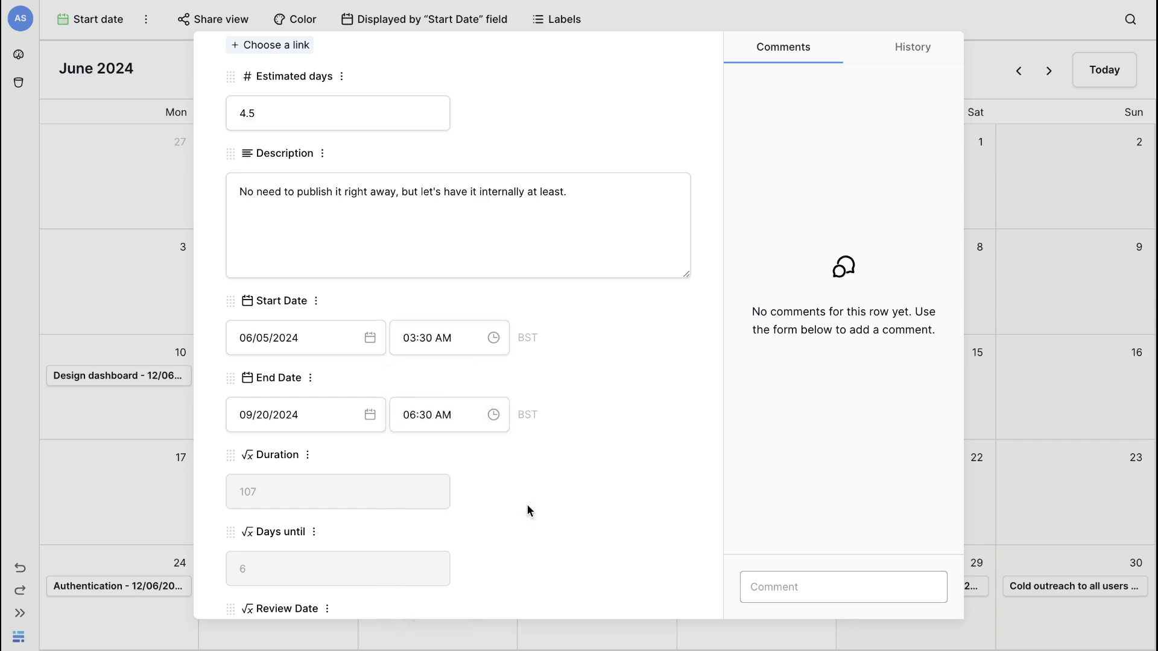
left_click(295, 18)
left_click(346, 118)
- Add a green background-colour decorator with the condition 'Completed is selected', then return to All tasks
left_click(543, 148)
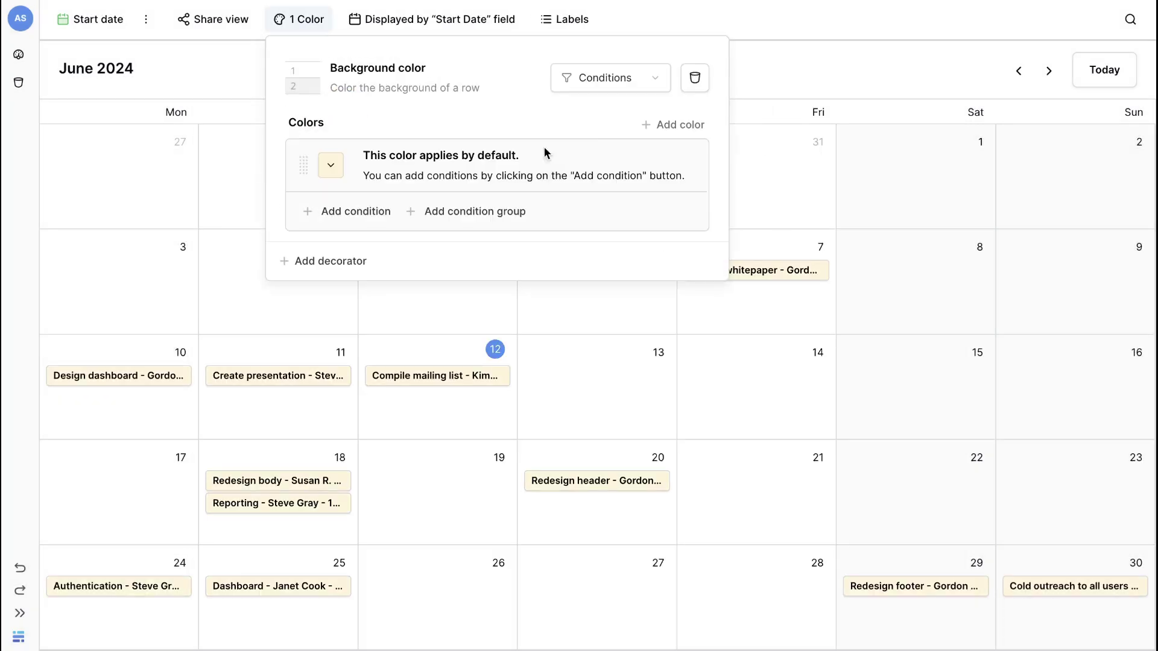
left_click(346, 209)
left_click(413, 208)
left_click(414, 284)
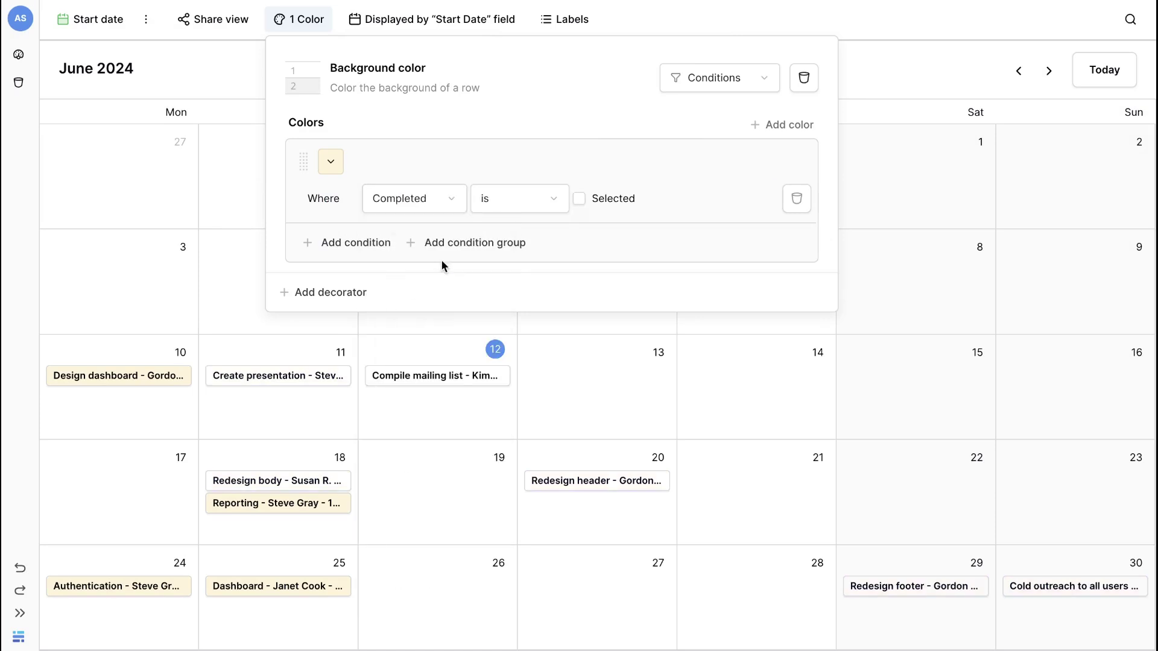
left_click(579, 200)
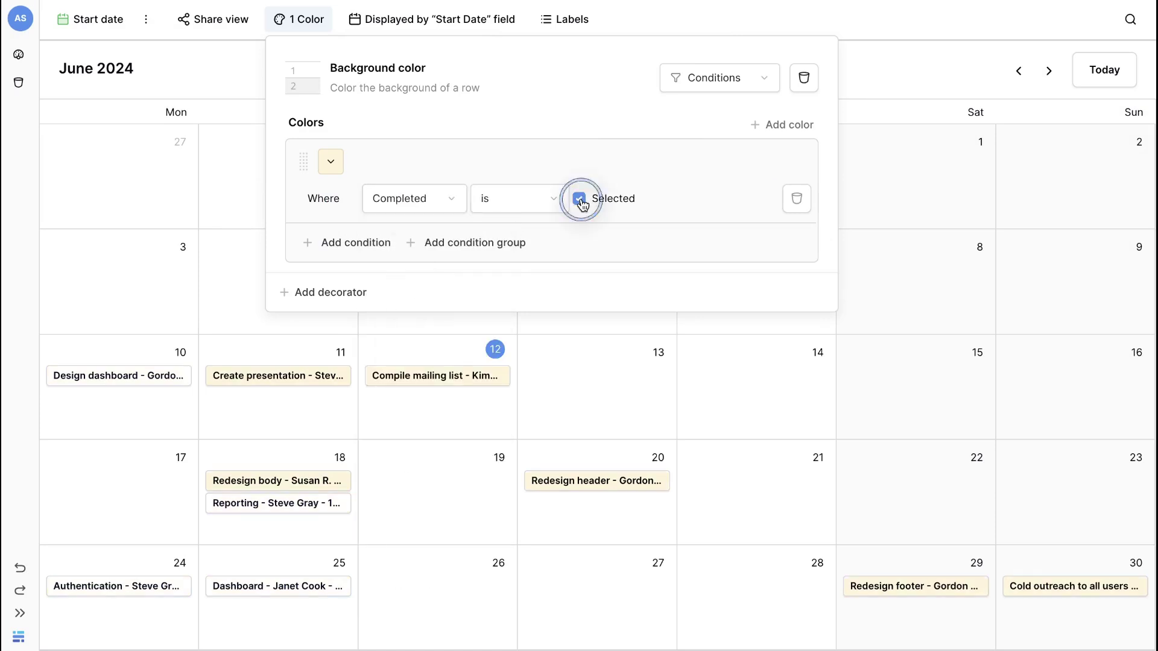
left_click(330, 161)
left_click(404, 229)
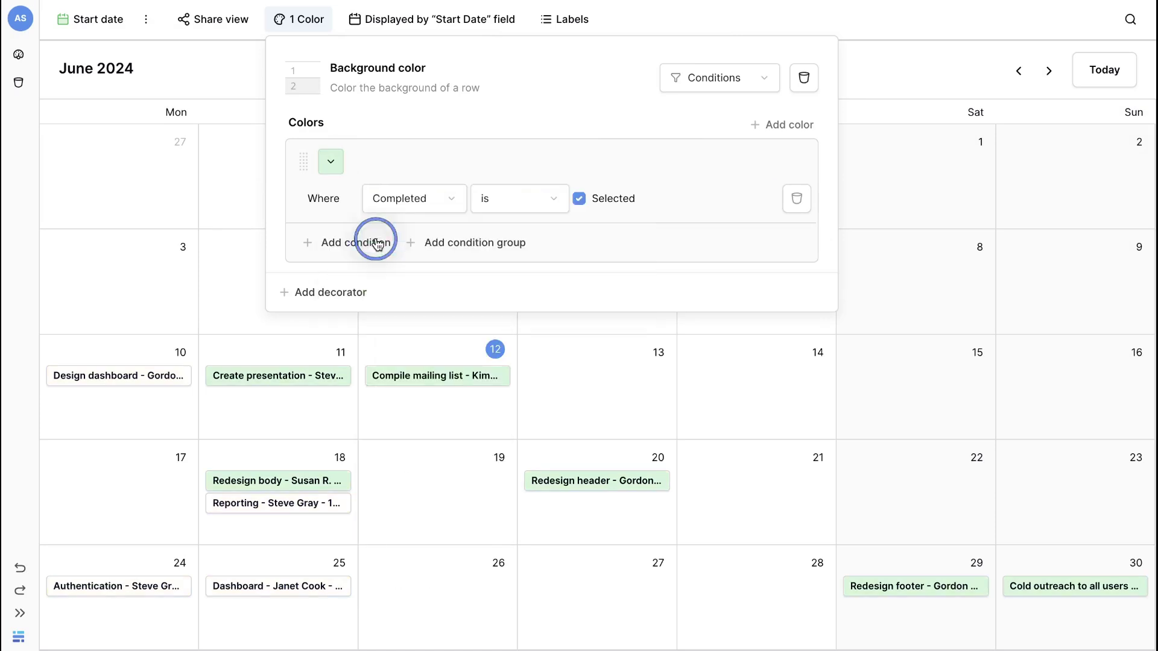
left_click(879, 70)
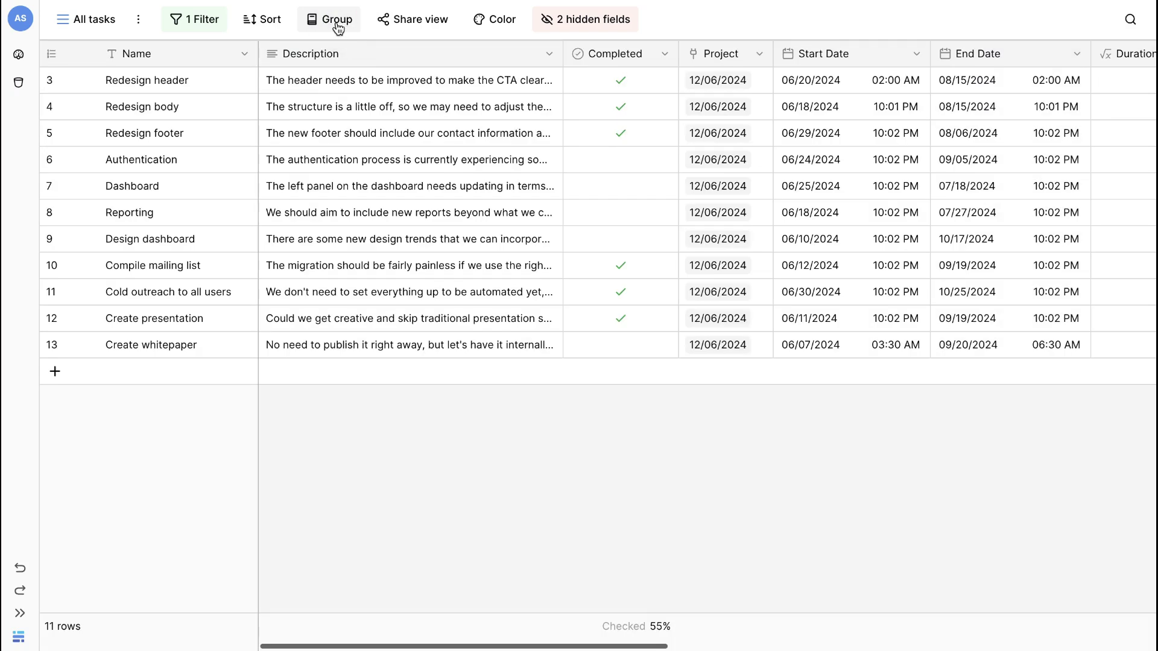
- Group the All tasks grid by the Completed field, giving 5 incomplete and 6 completed rows
left_click(335, 20)
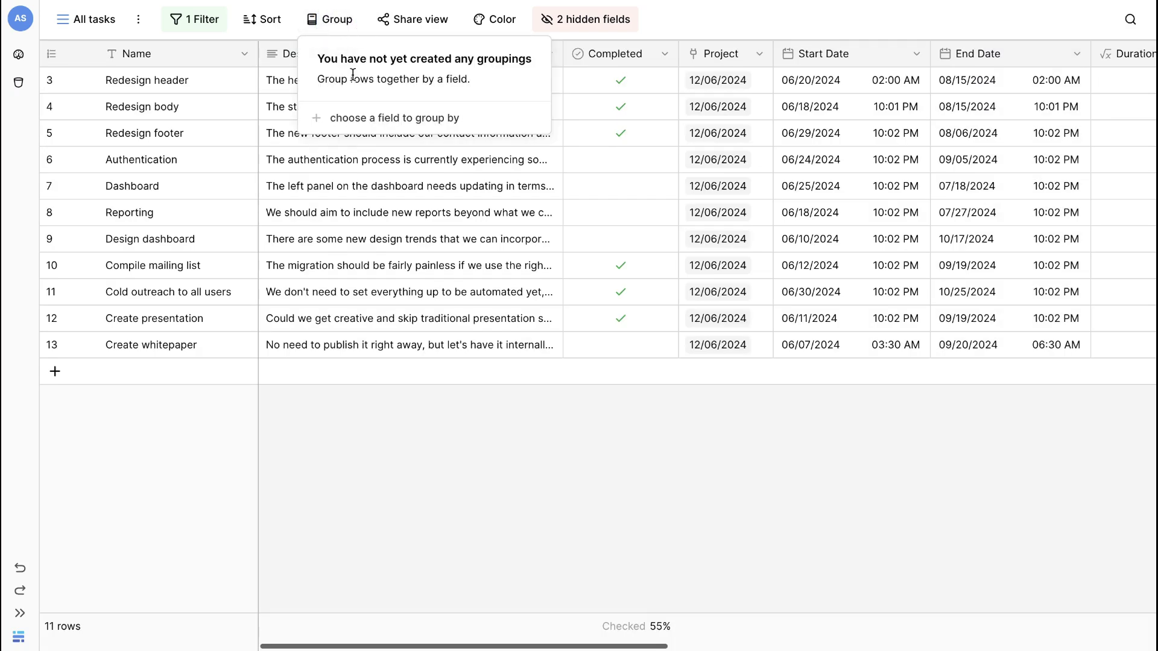
left_click(362, 118)
left_click(372, 175)
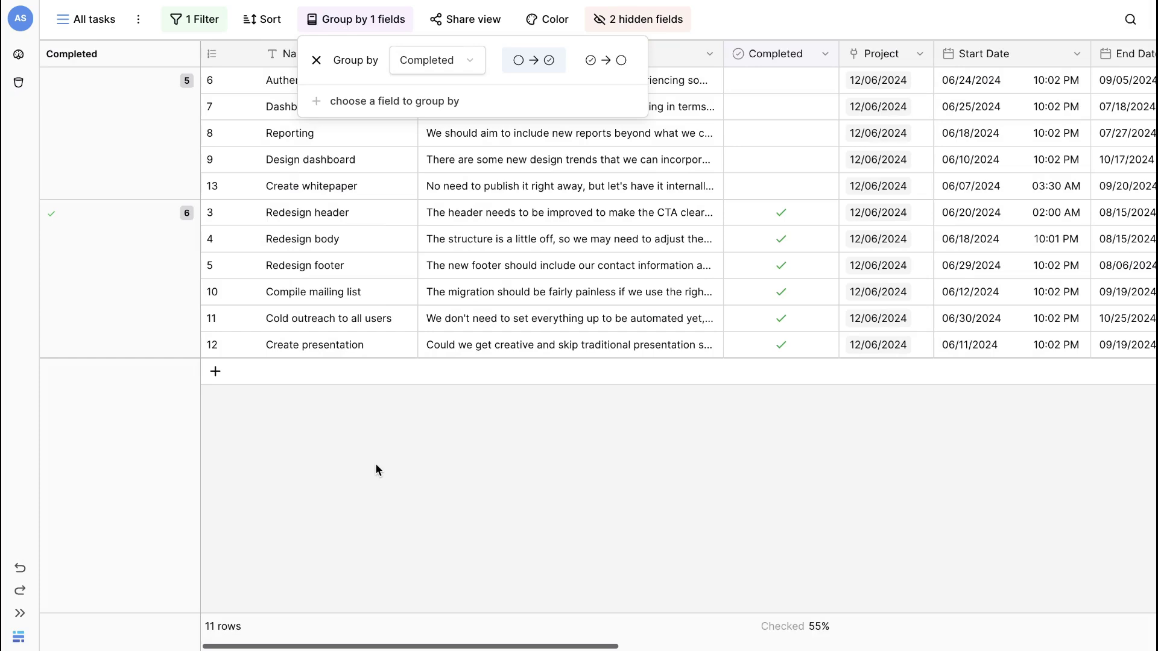
left_click(377, 470)
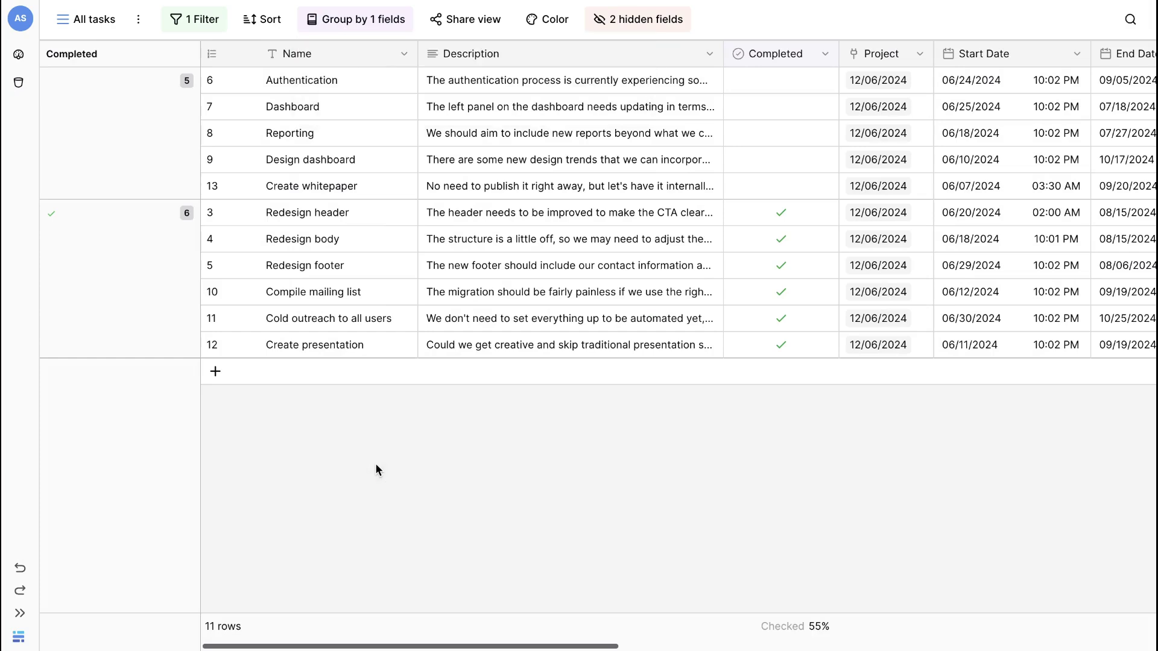